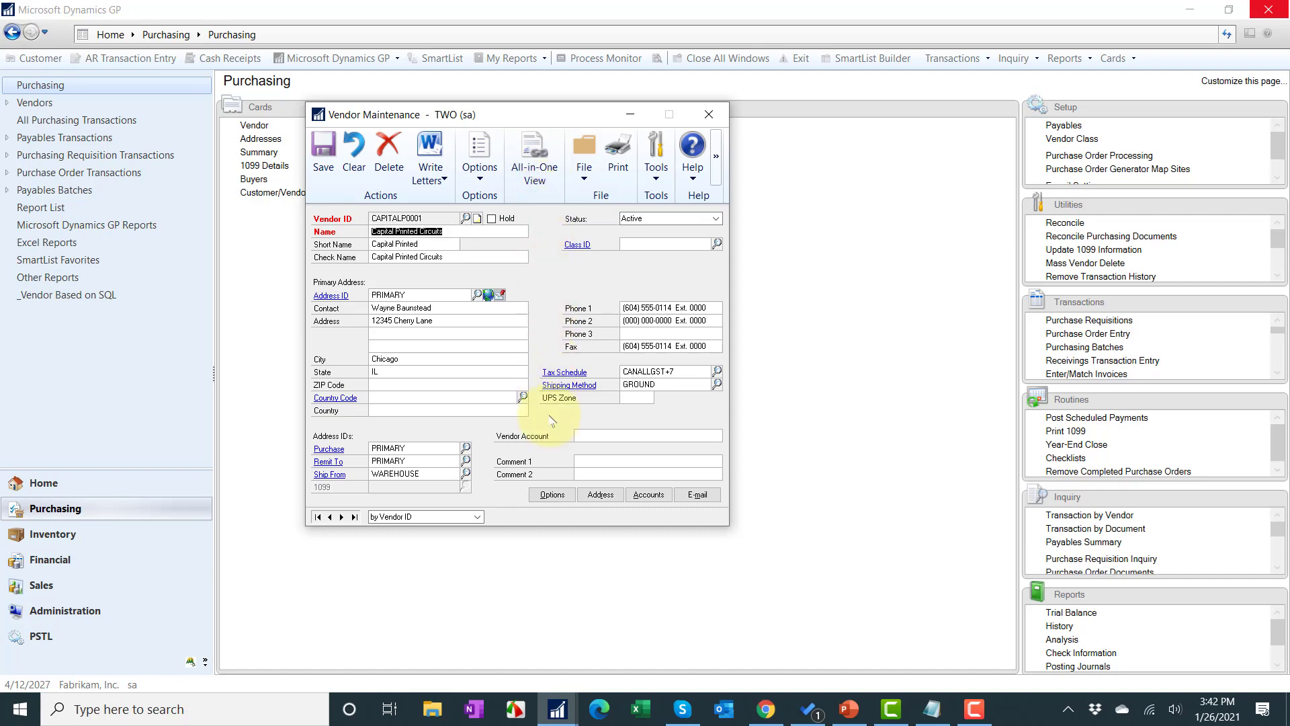
Step: Enter the vendor's tax ID in Options and save the Capital Printed Circuits record
click(553, 495)
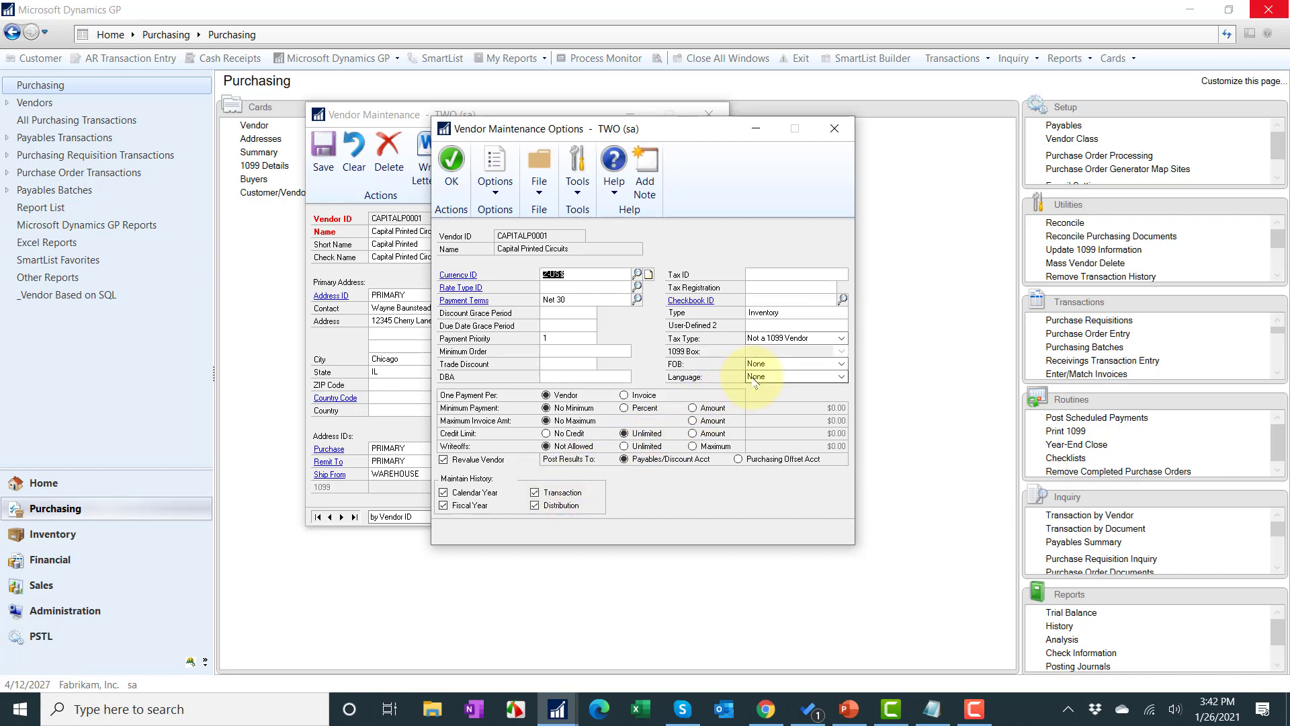
click(775, 273)
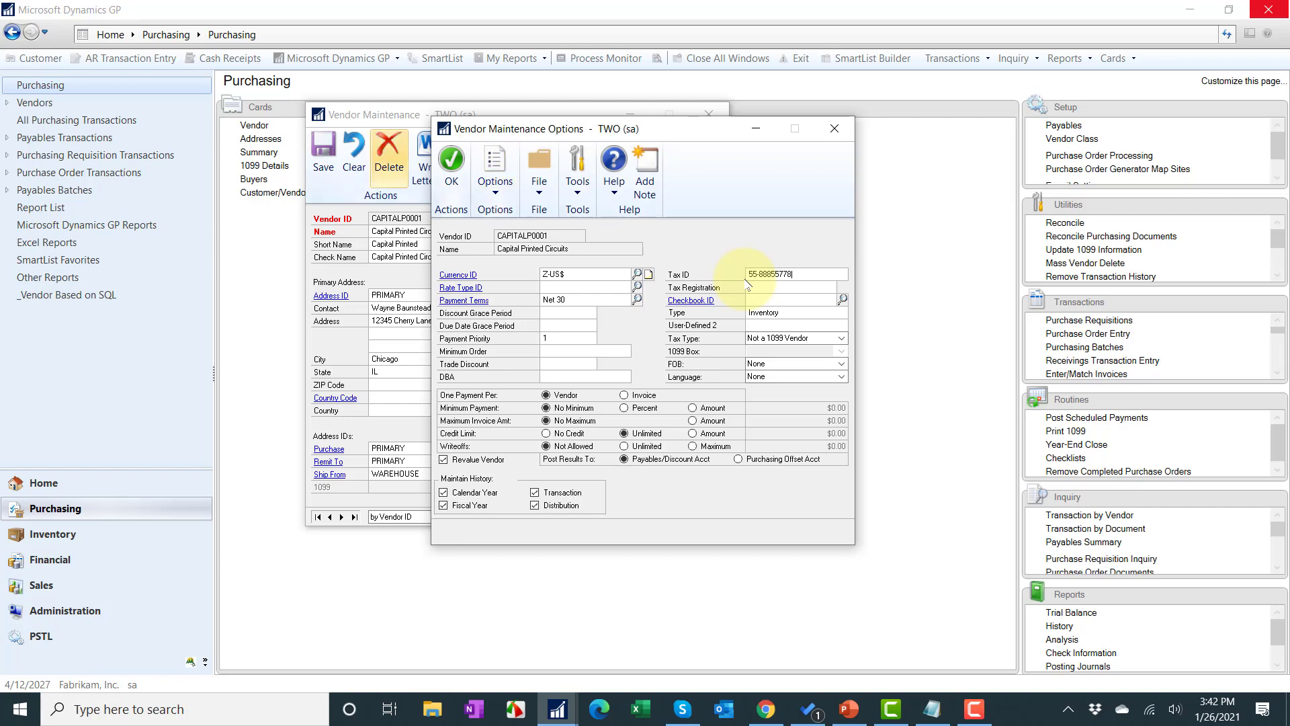
click(776, 339)
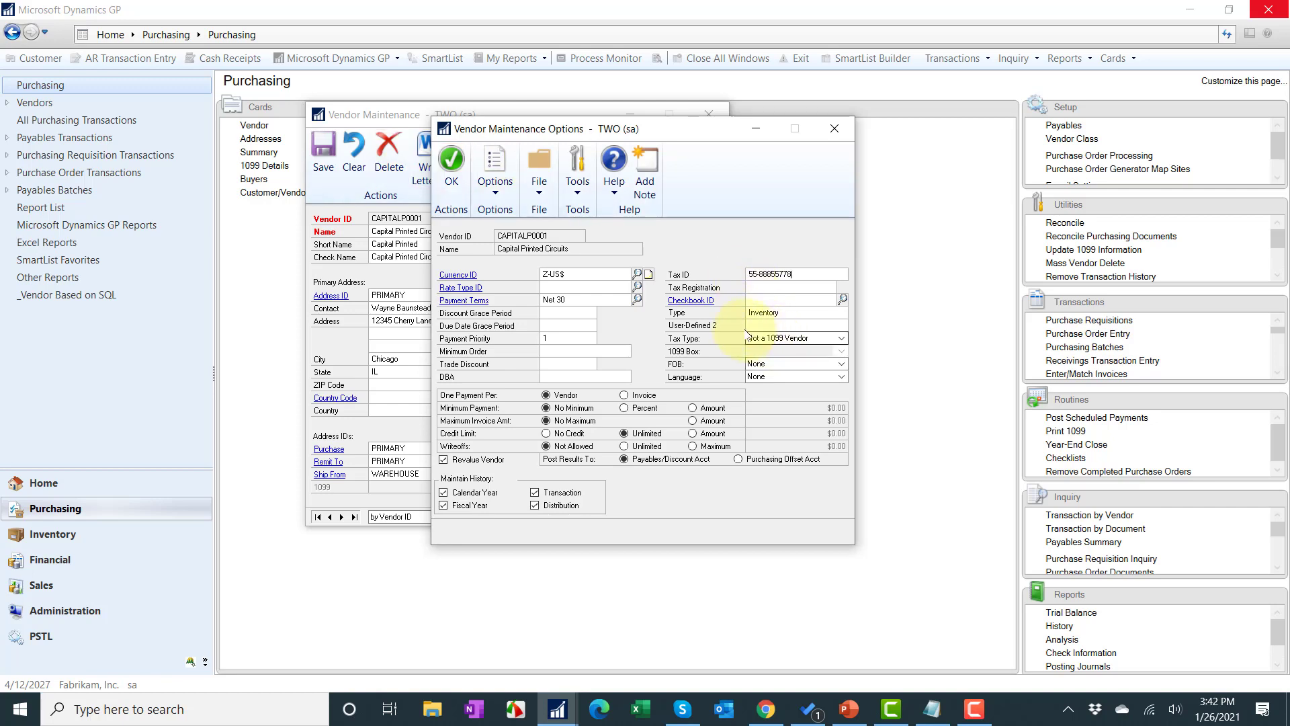
click(450, 165)
click(323, 156)
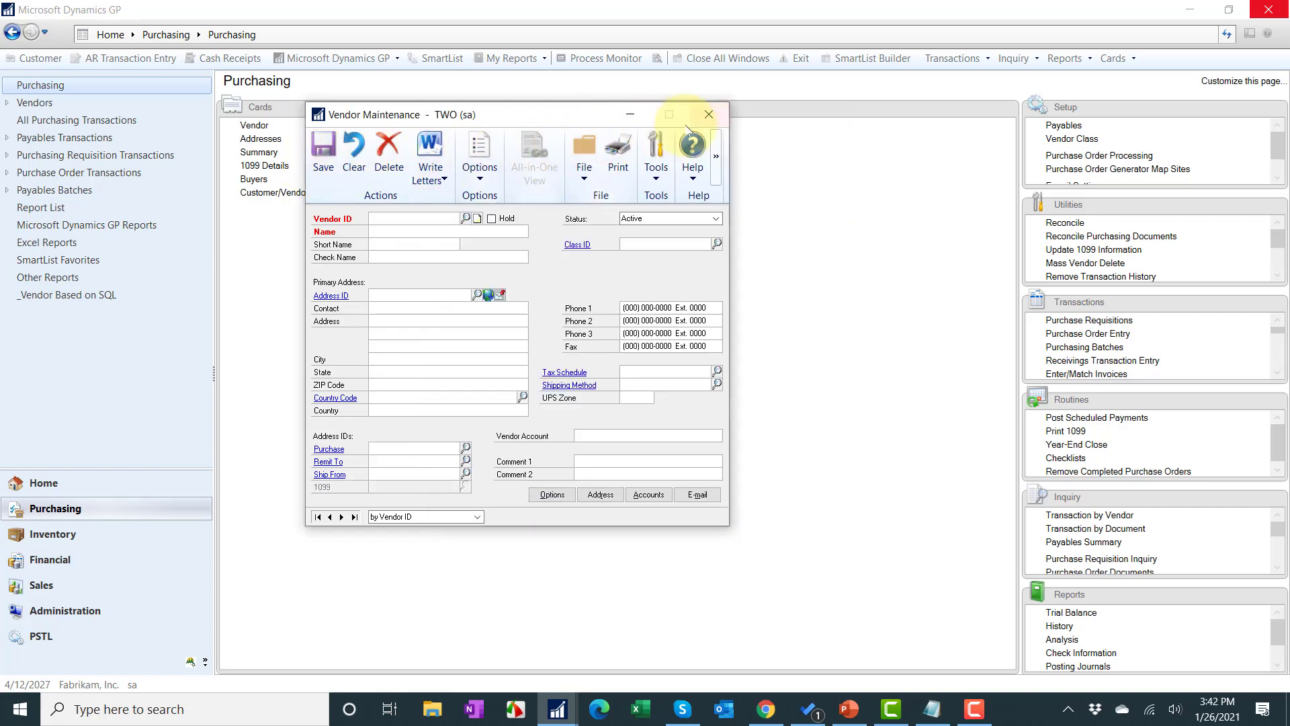
Step: Close Vendor Maintenance and launch Update 1099 Information from the Purchasing utilities
click(708, 115)
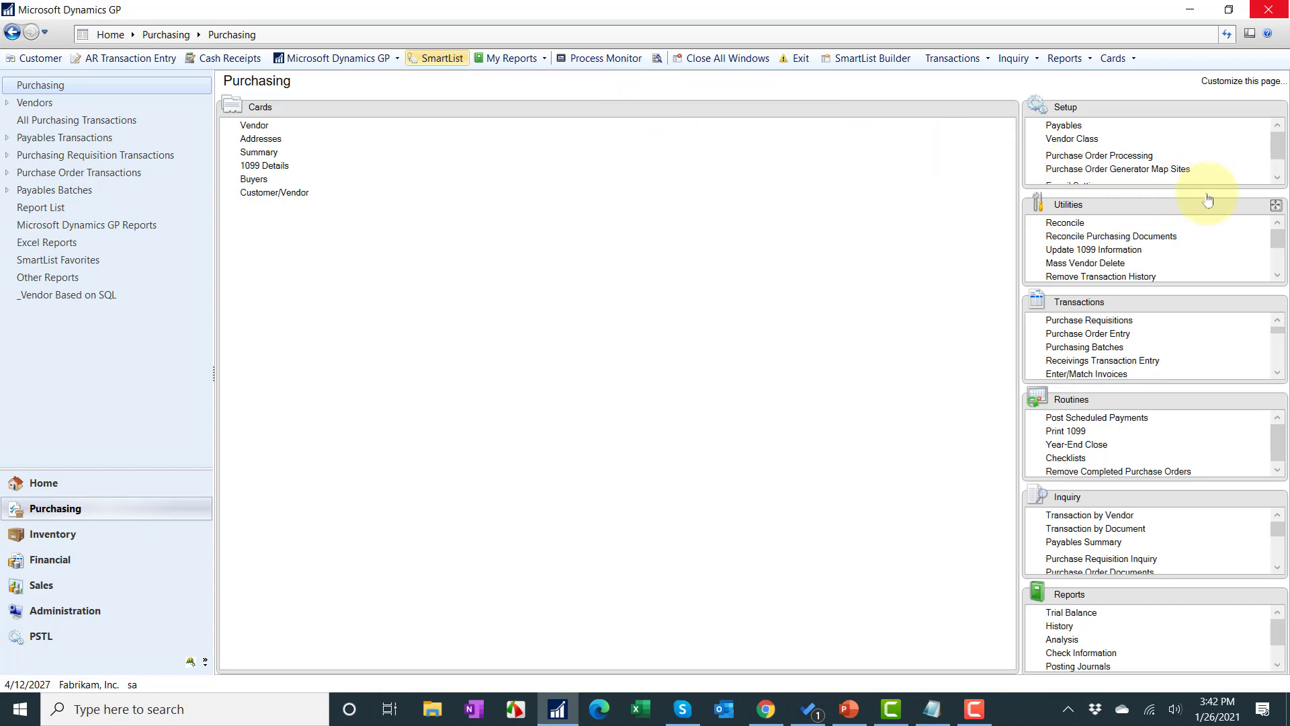
click(1277, 208)
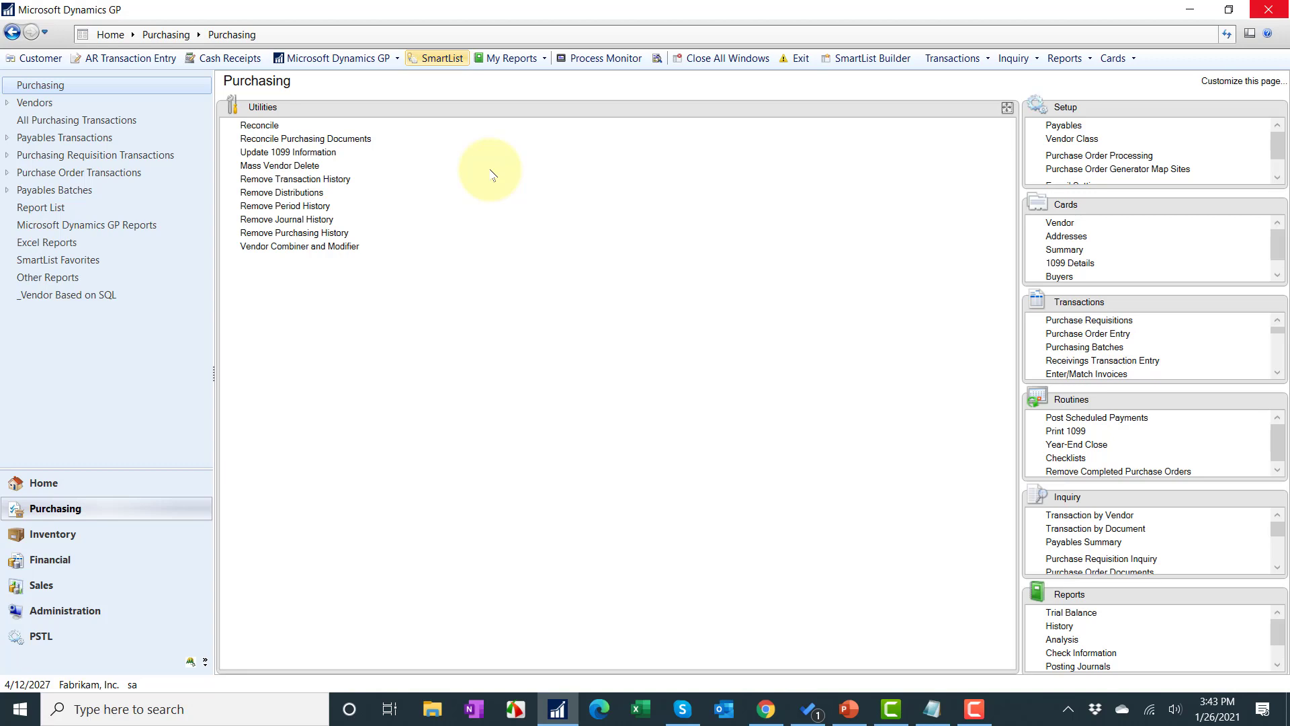
click(295, 152)
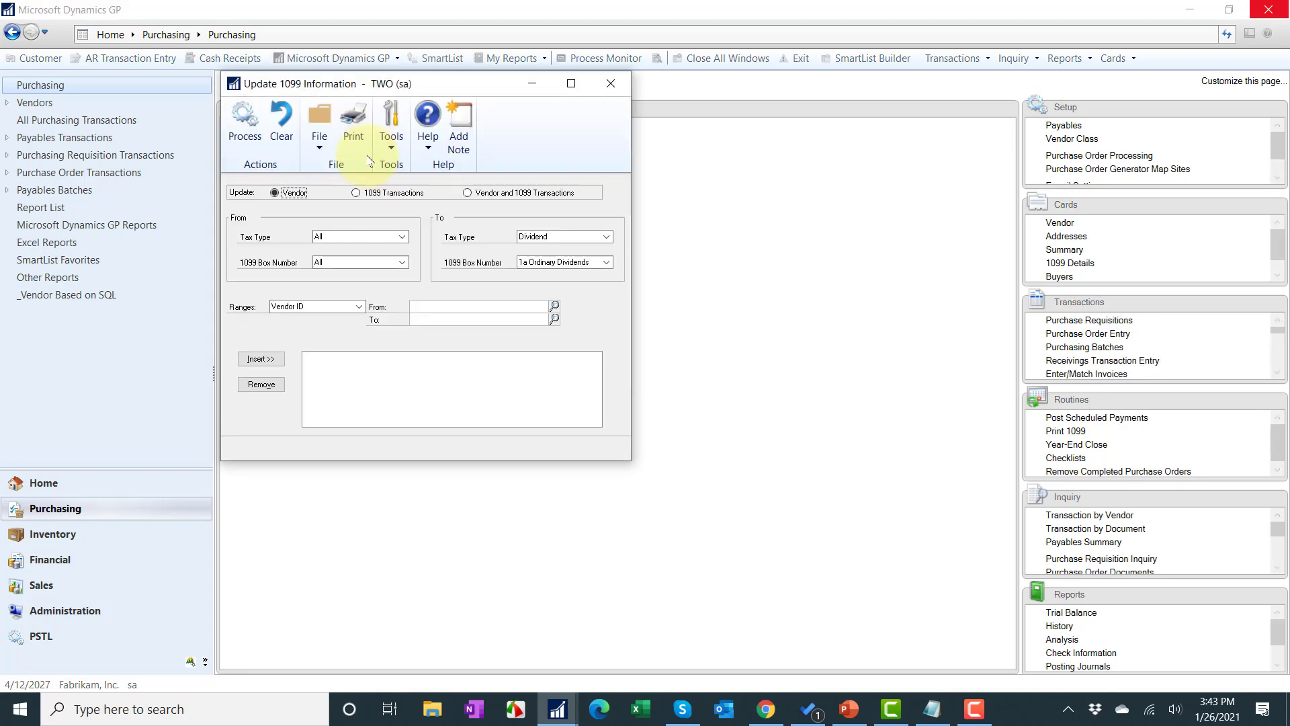
Step: Update vendors and 1099 transactions from Not a 1099 vendor to Dividend, box 2a Capital Gain Dist., then preview
click(485, 194)
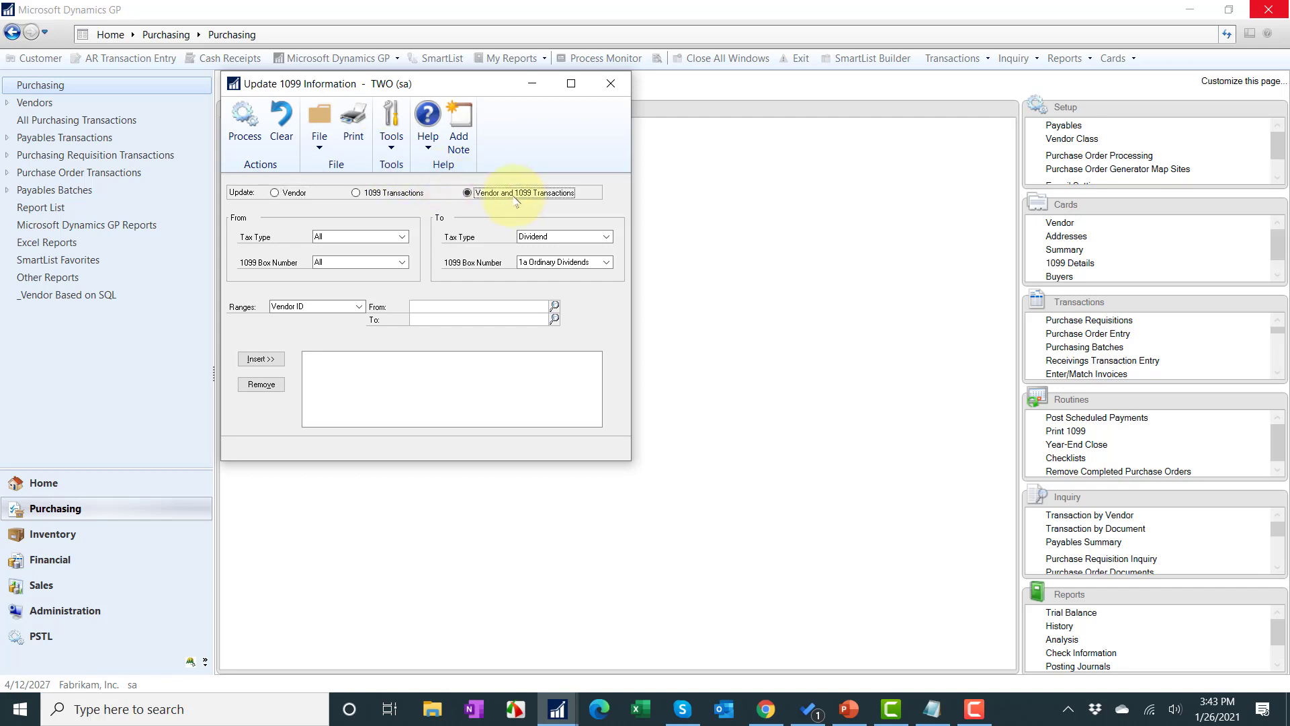
click(327, 238)
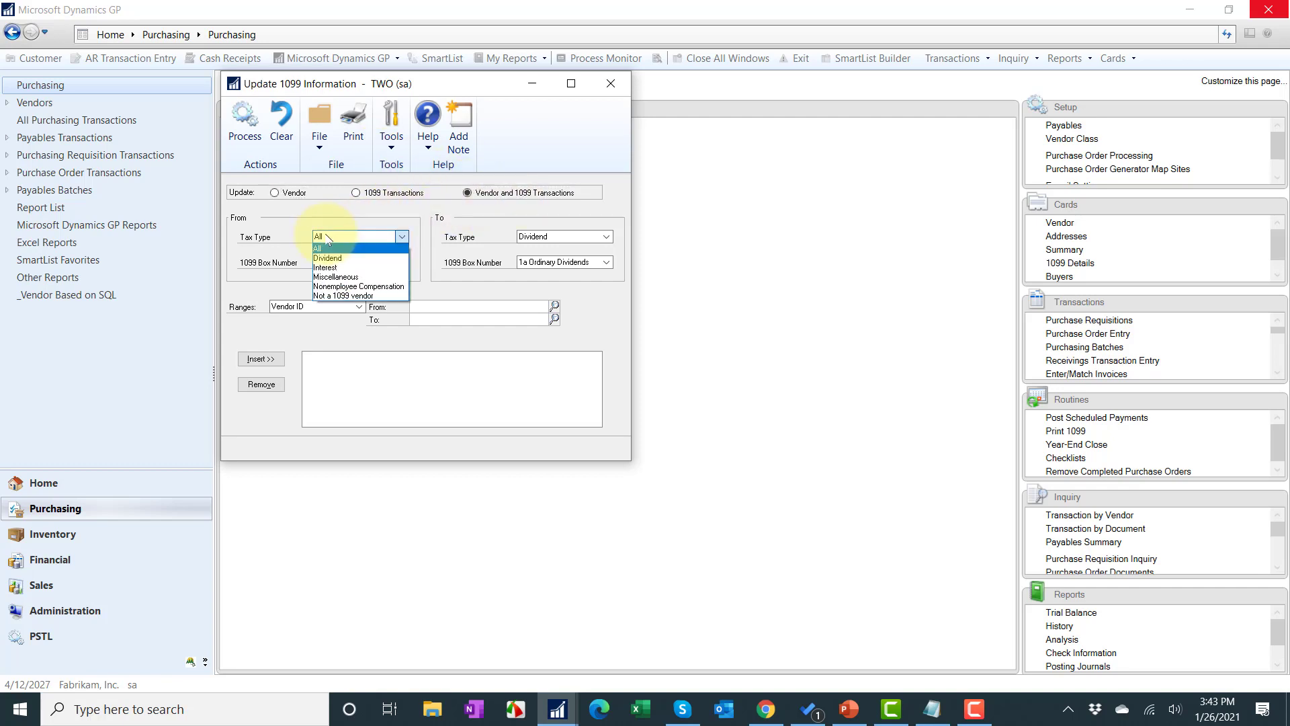
click(343, 296)
click(548, 239)
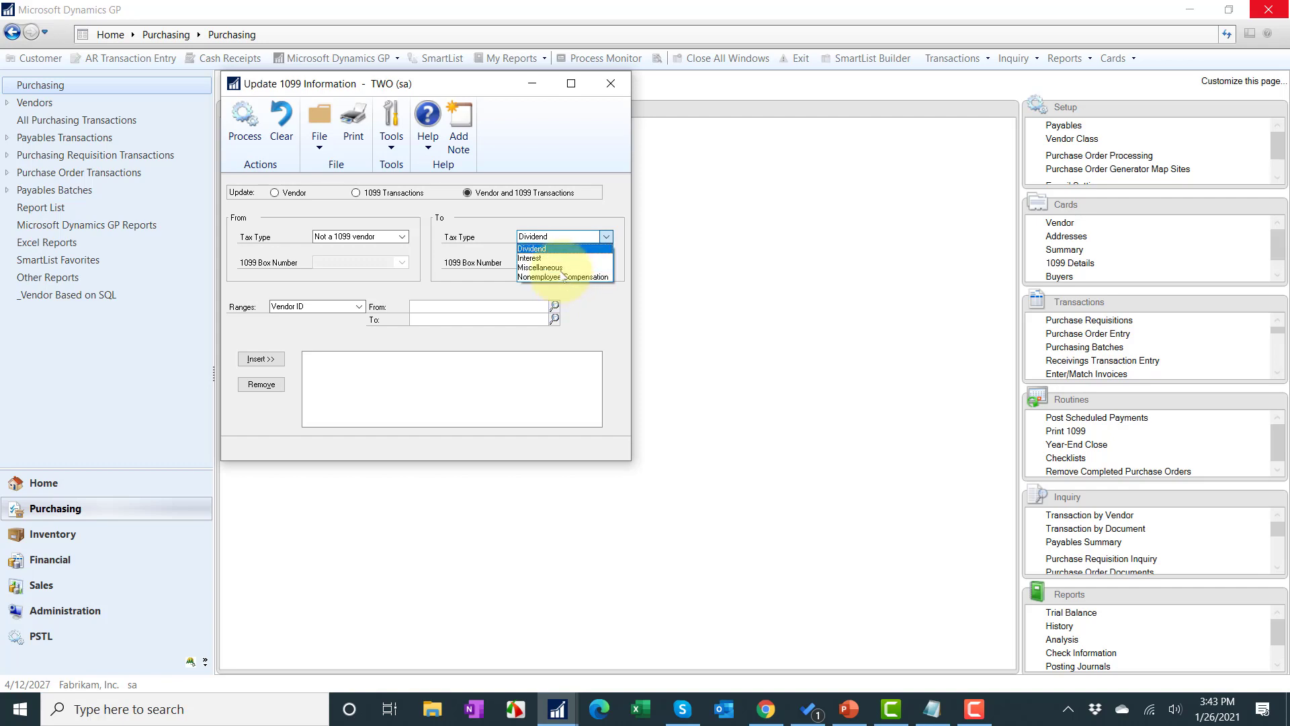
click(550, 249)
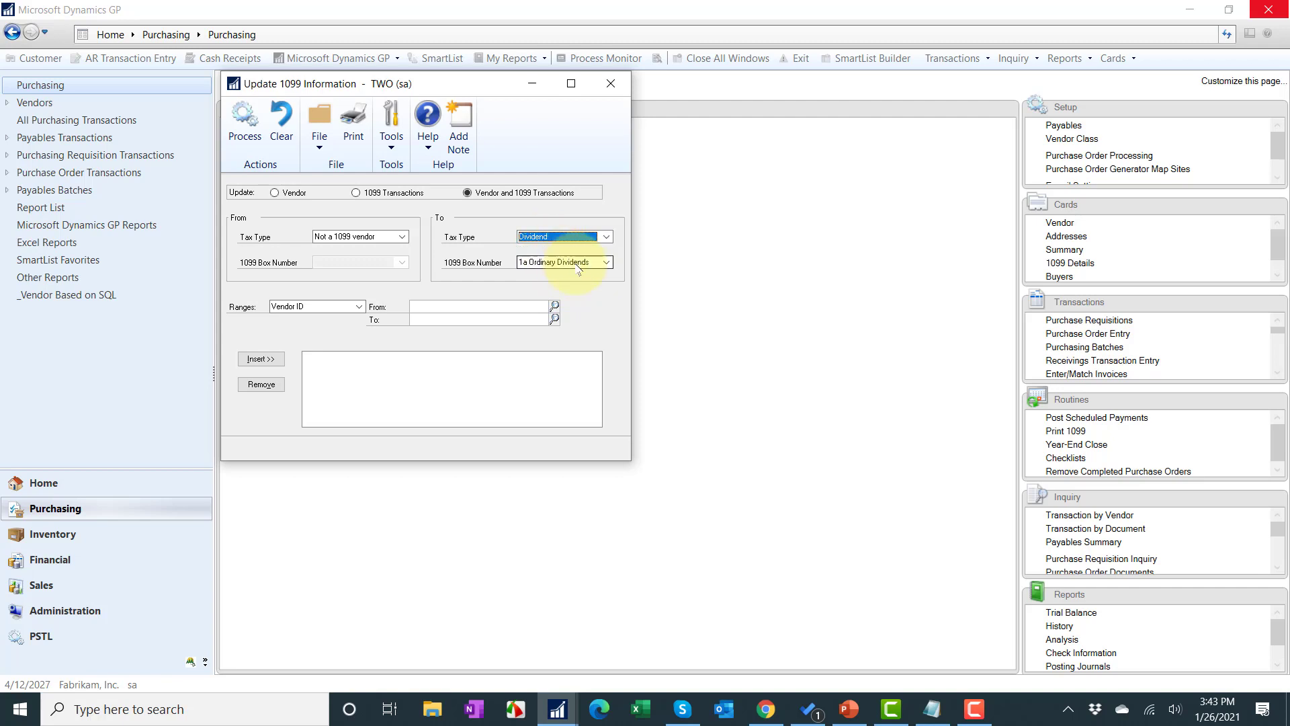
click(578, 265)
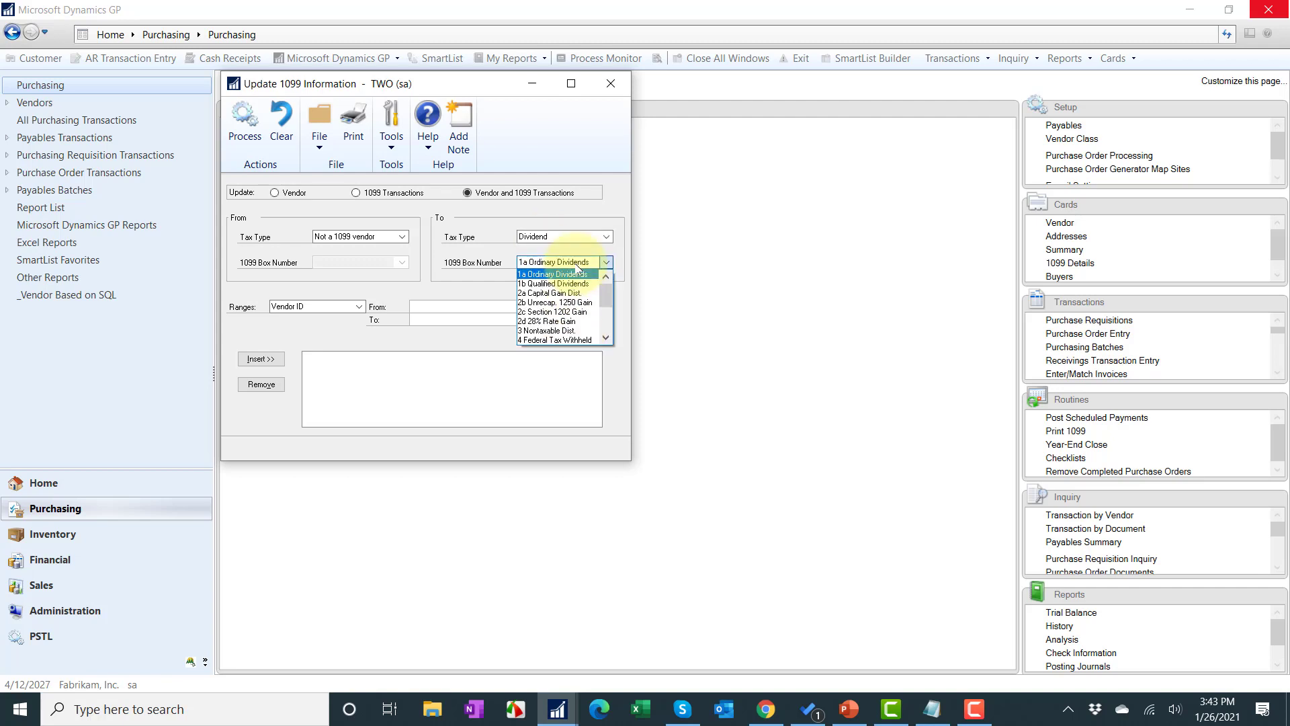
click(551, 293)
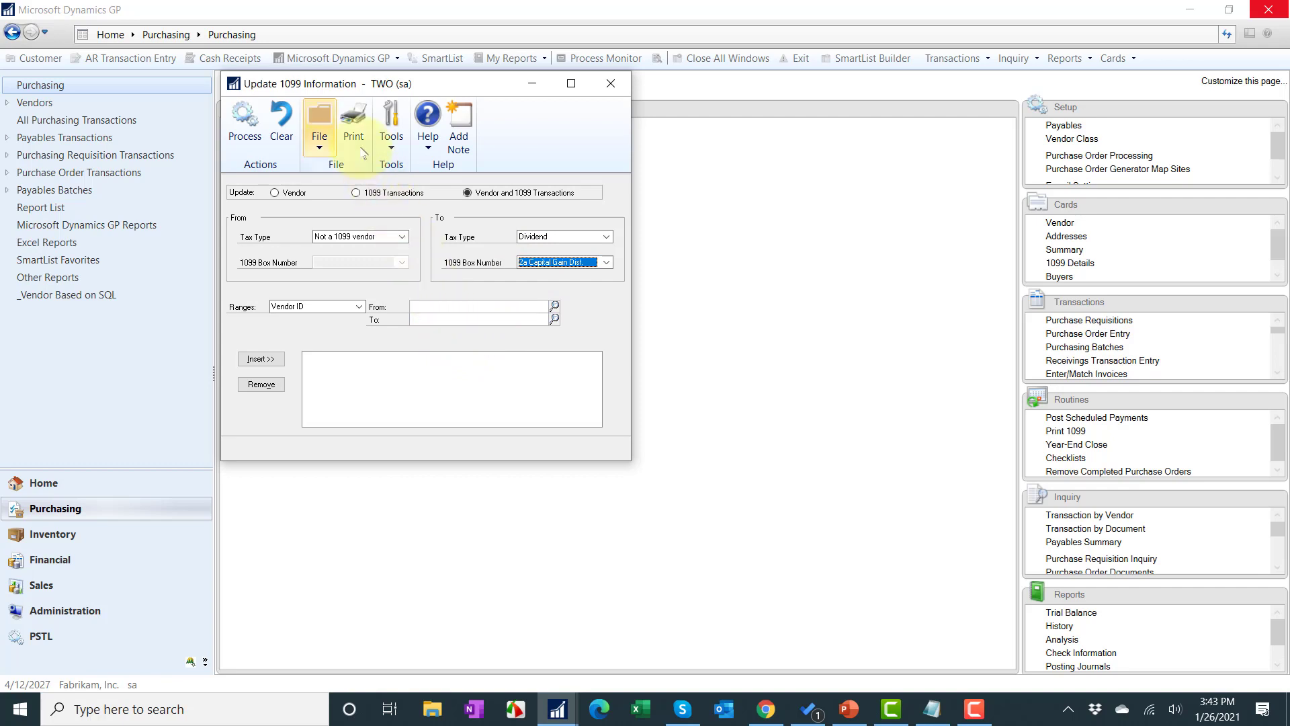
click(350, 126)
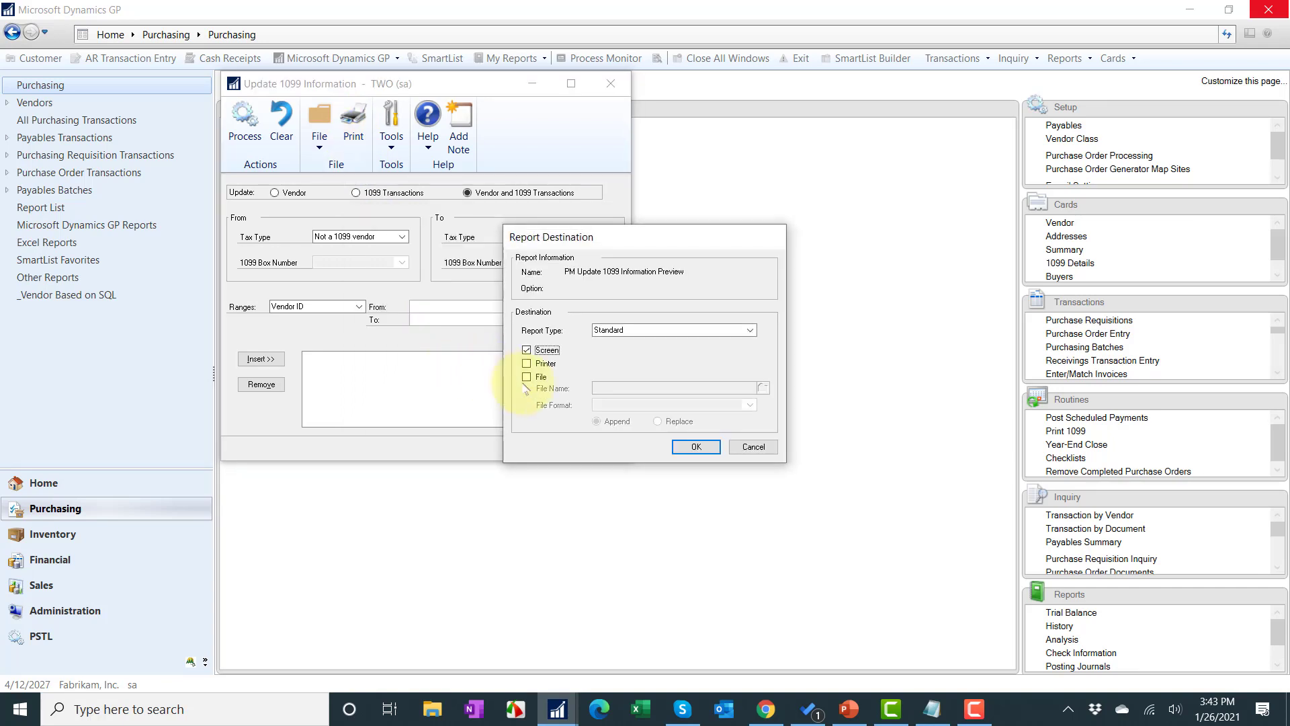
Step: Send the preview to the screen, scroll through the 23-page report, and close it
click(697, 446)
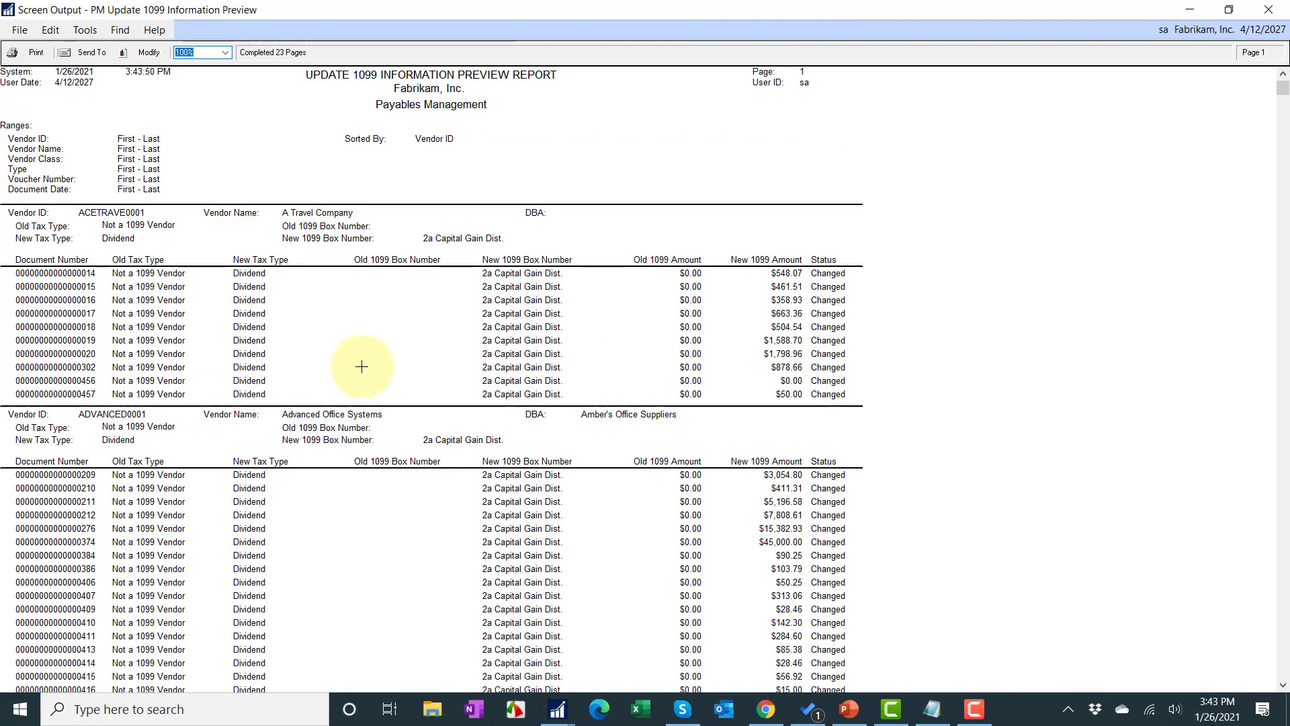
scroll(296, 336, down, 7)
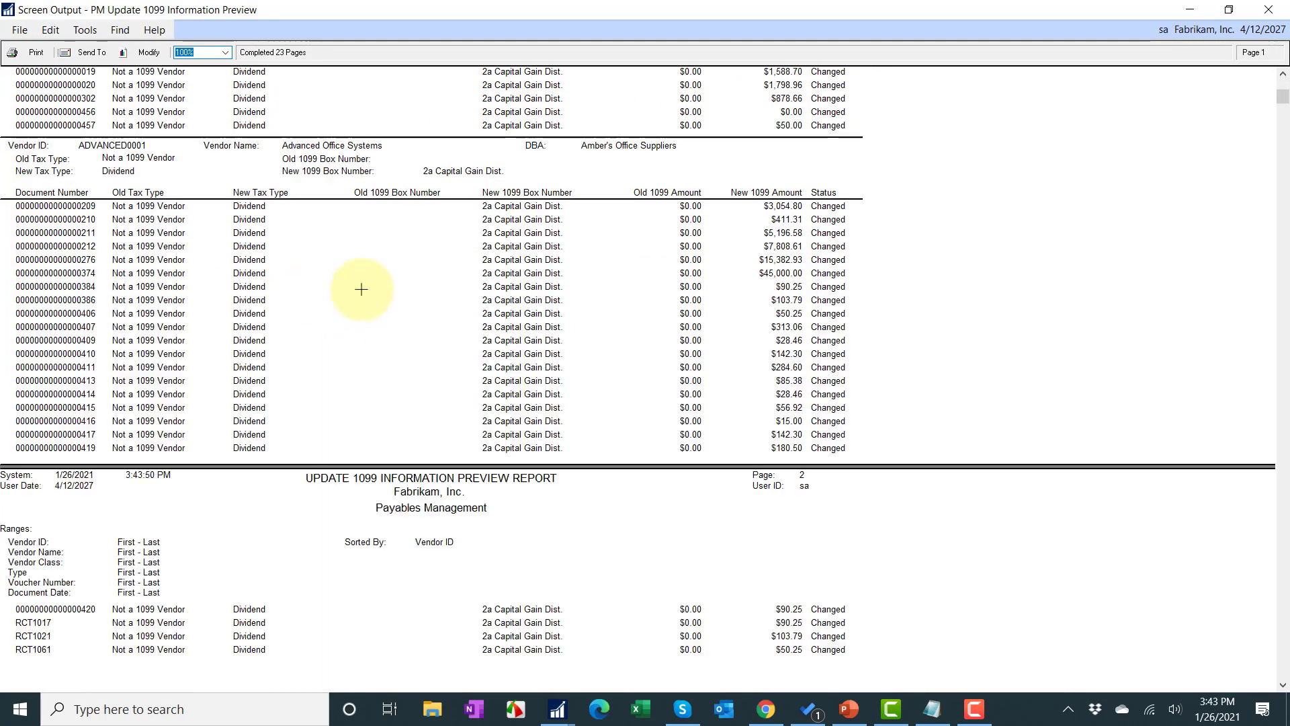
scroll(362, 289, down, 1)
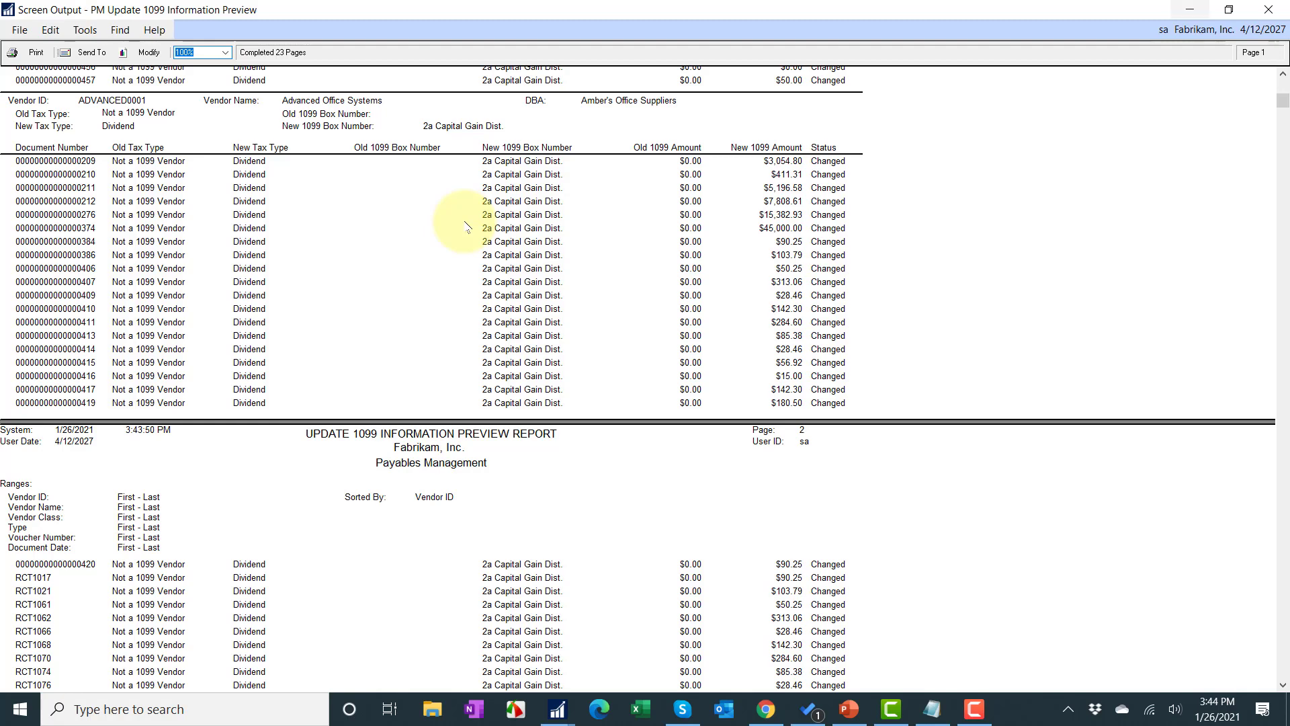
click(1272, 12)
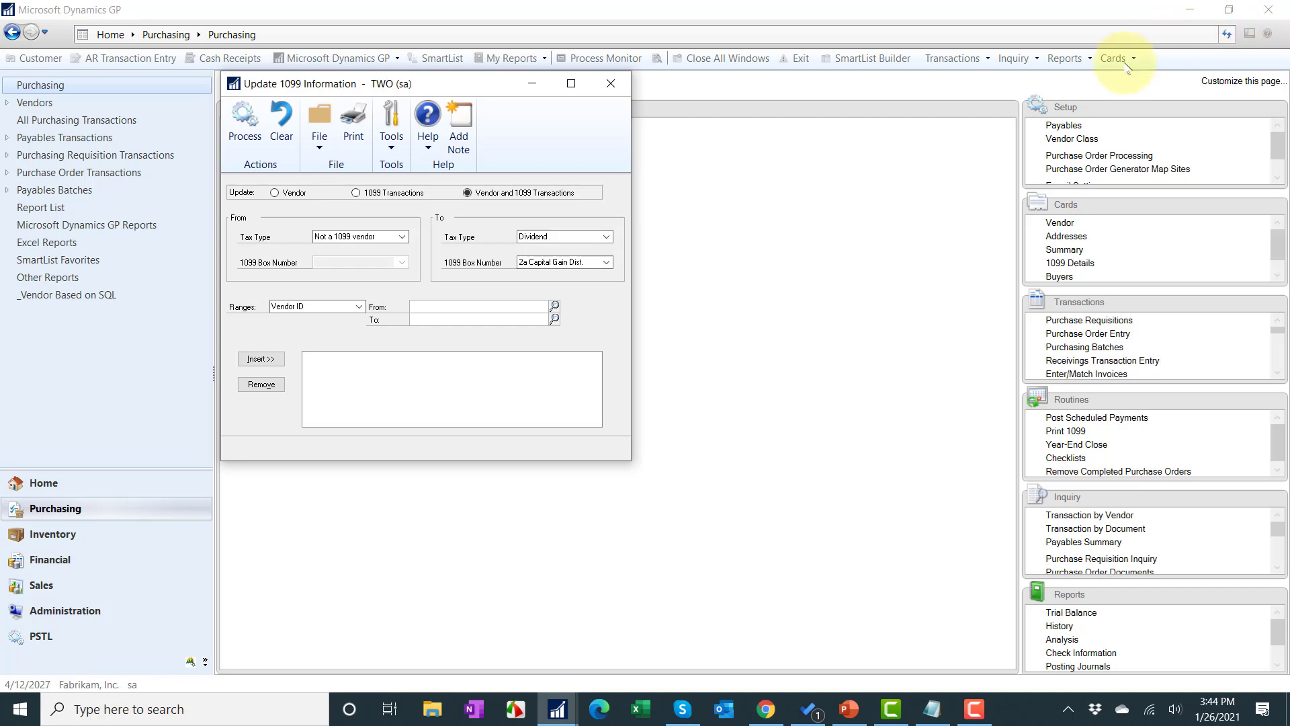
Step: Restrict the update's vendor range to CAPITALP0001, Capital Printed Circuits
click(449, 307)
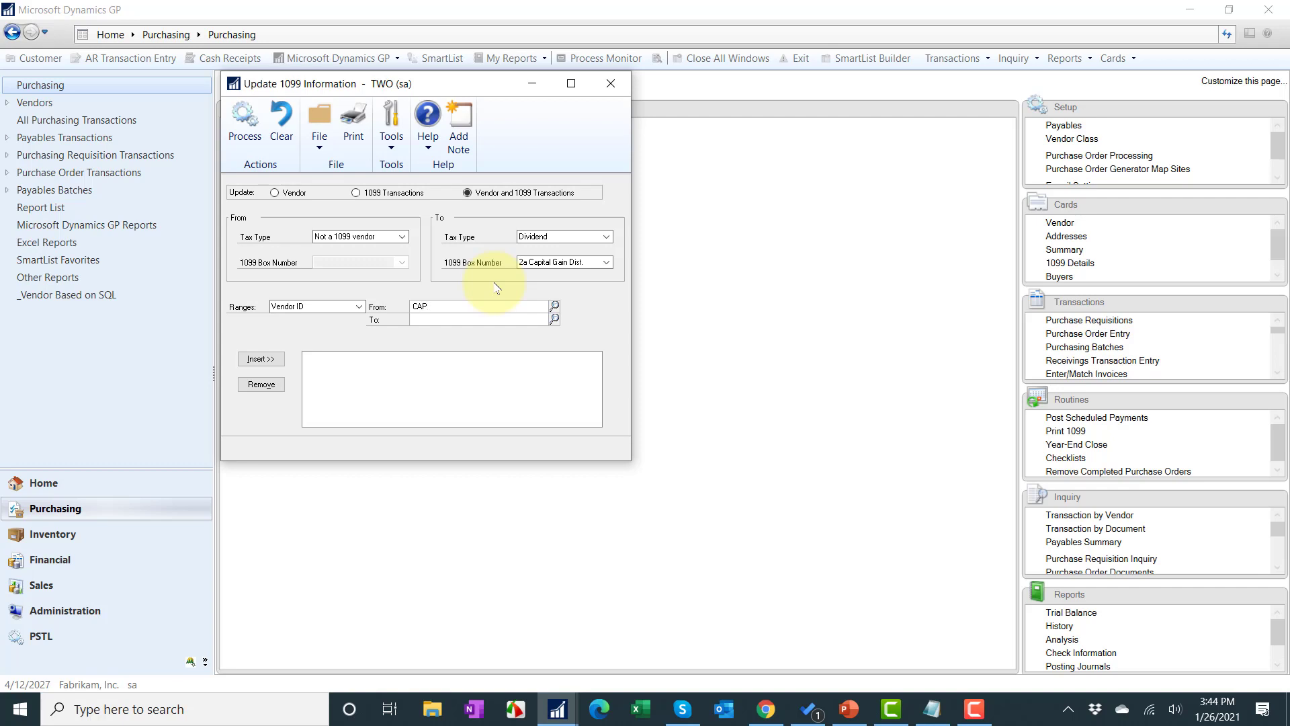
key(ctrl+l)
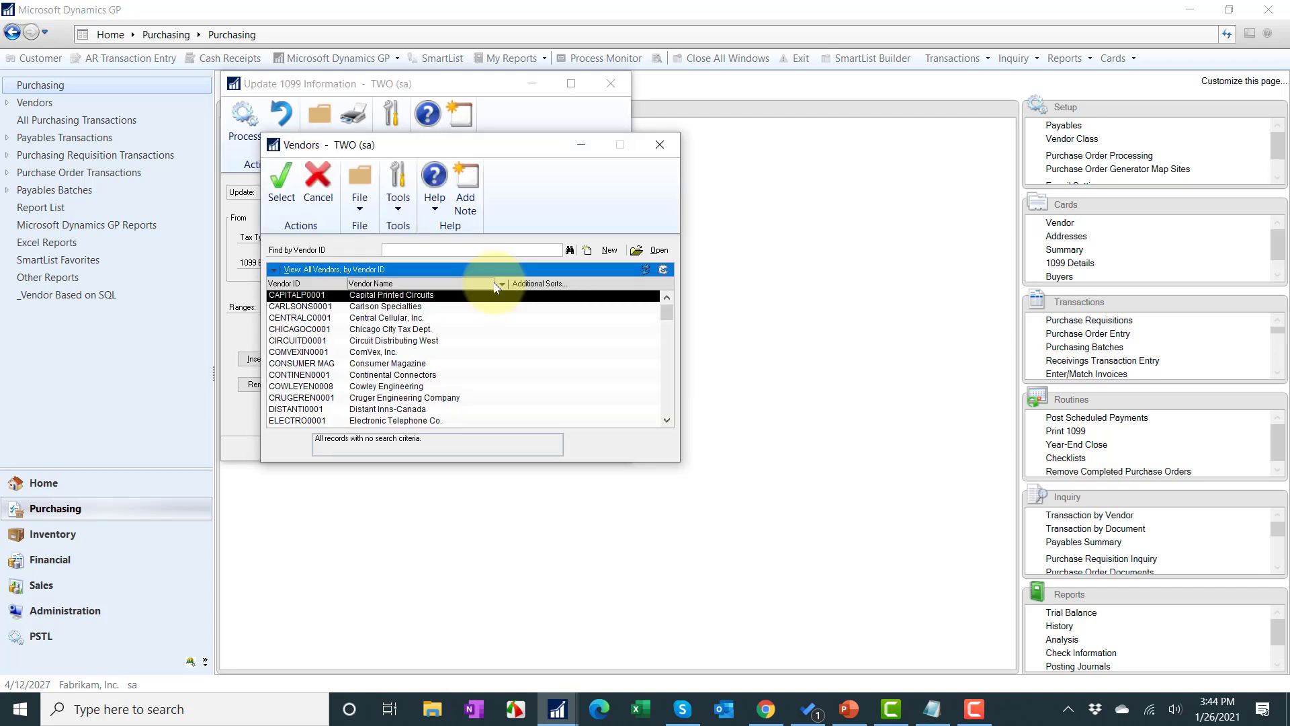
double_click(402, 295)
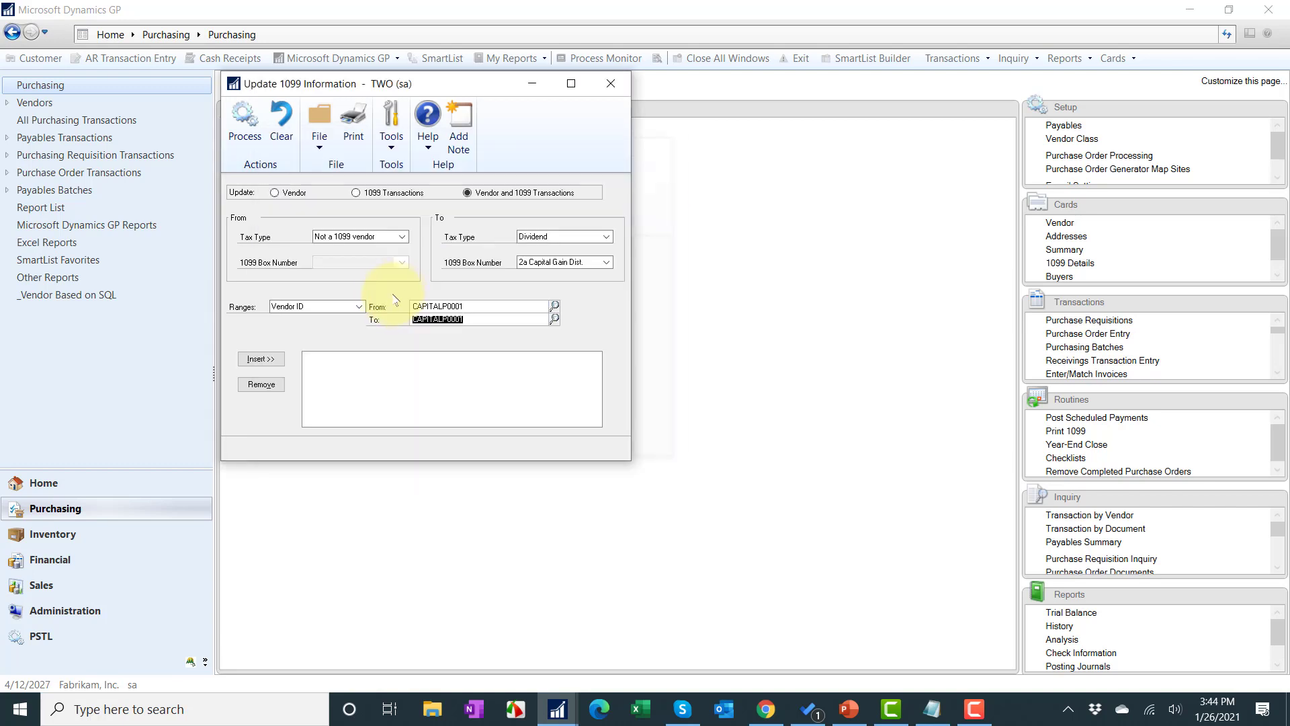
click(263, 360)
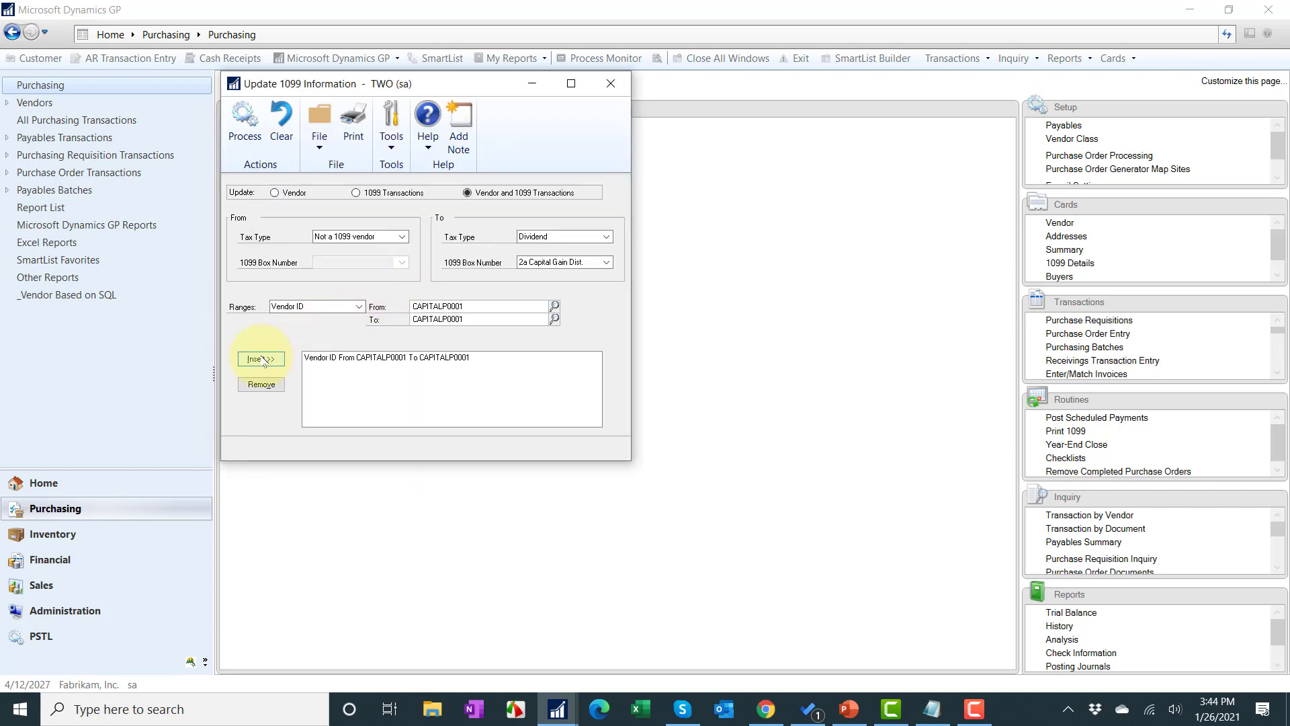
Step: Preview on screen the 12 transactions marked Changed, then close the report
click(354, 132)
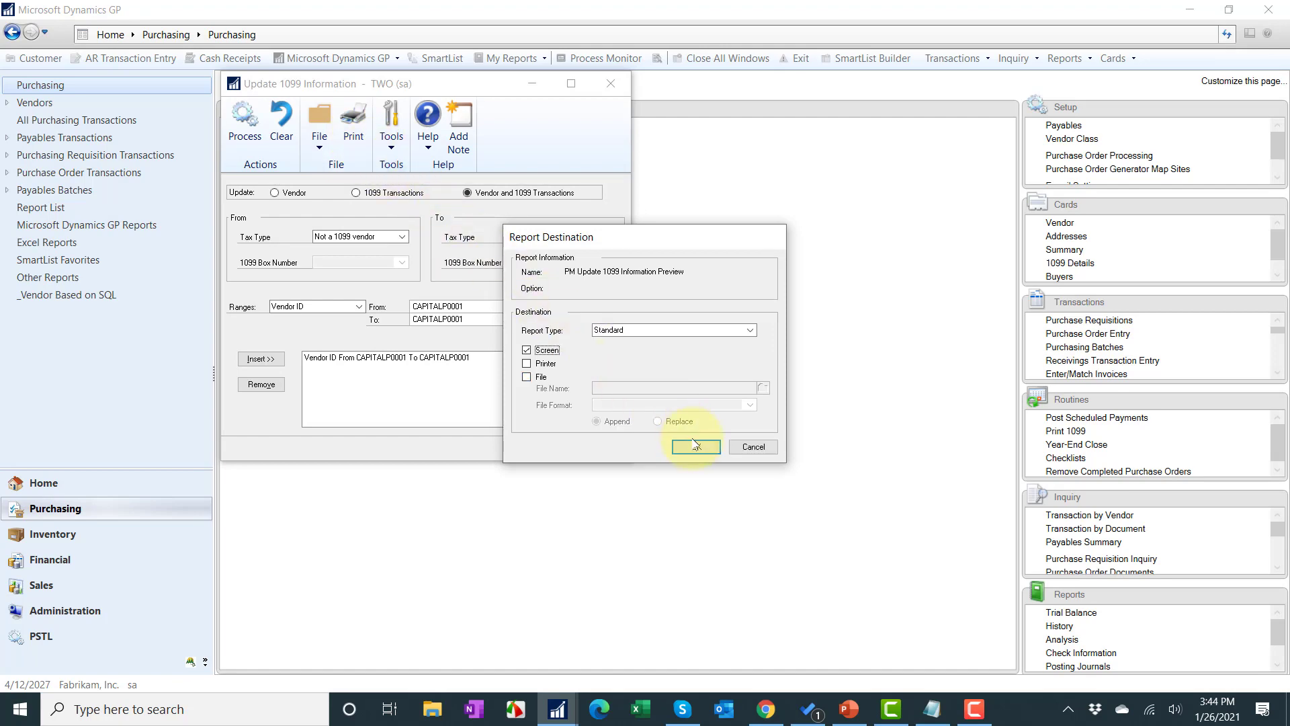
click(692, 447)
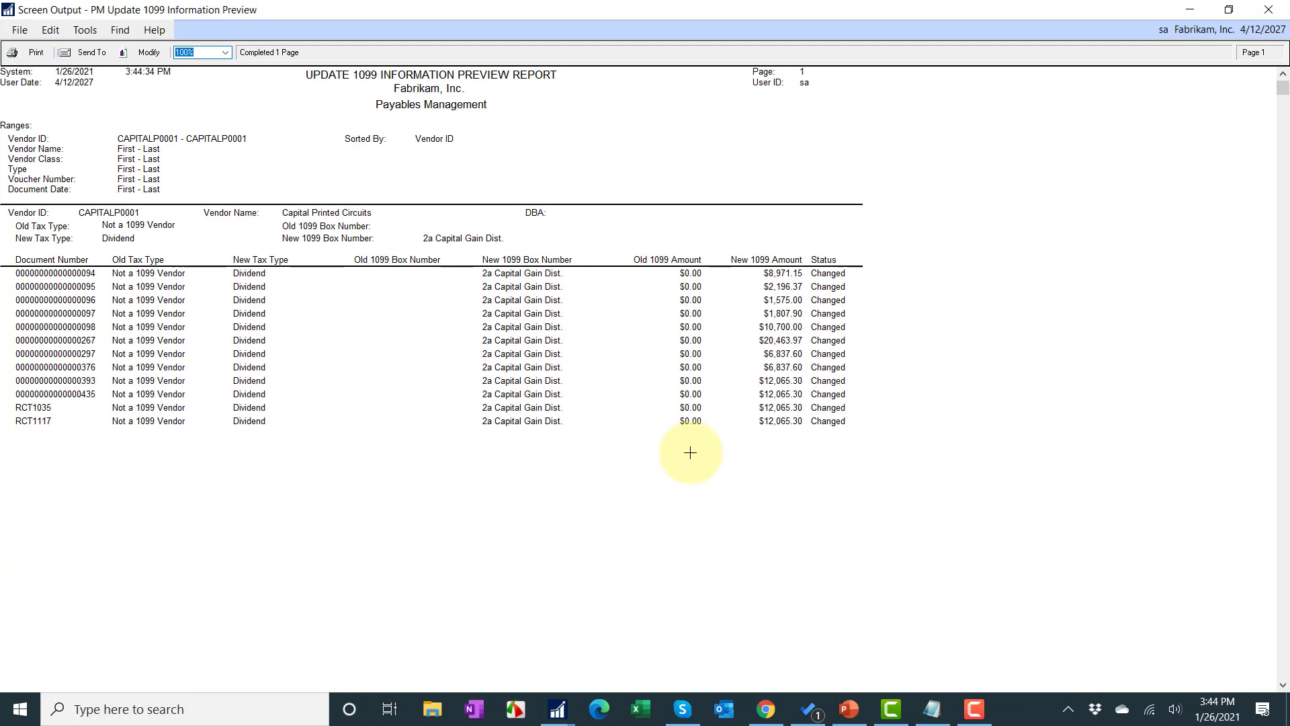
click(1266, 11)
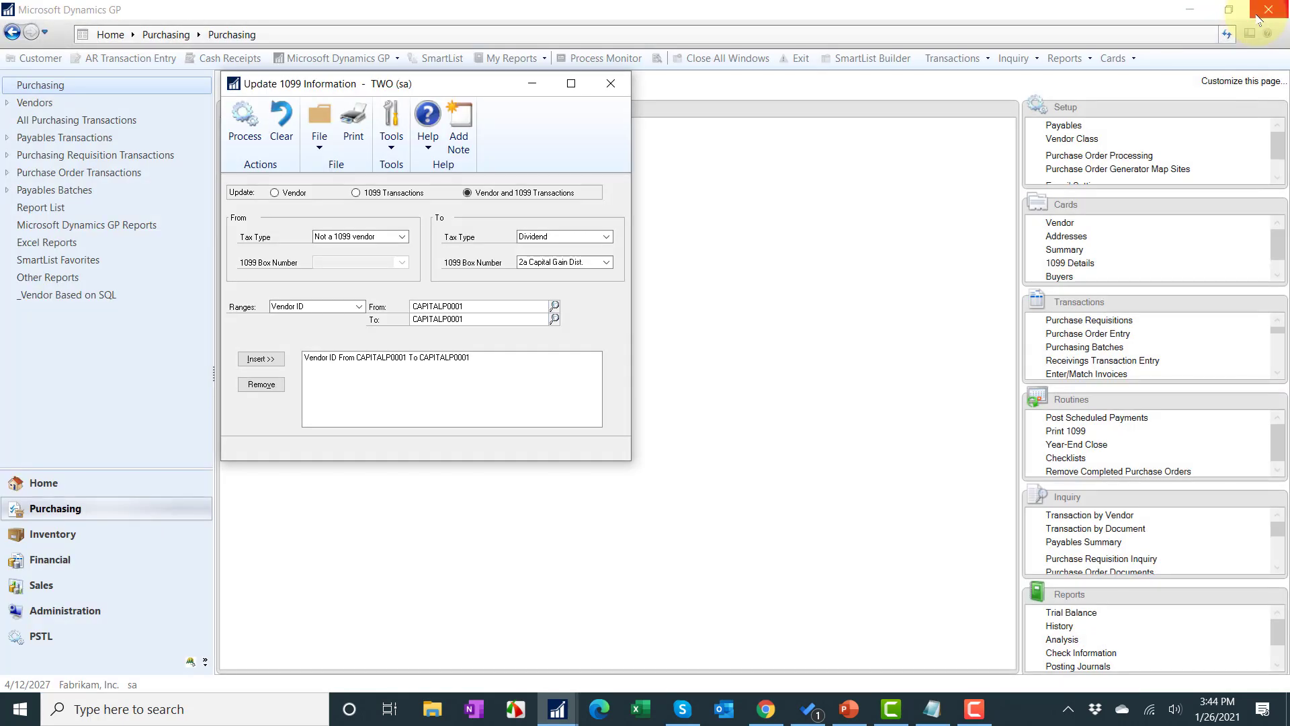
Step: Process the 1099 update, view the audit report on screen, and close it
click(246, 121)
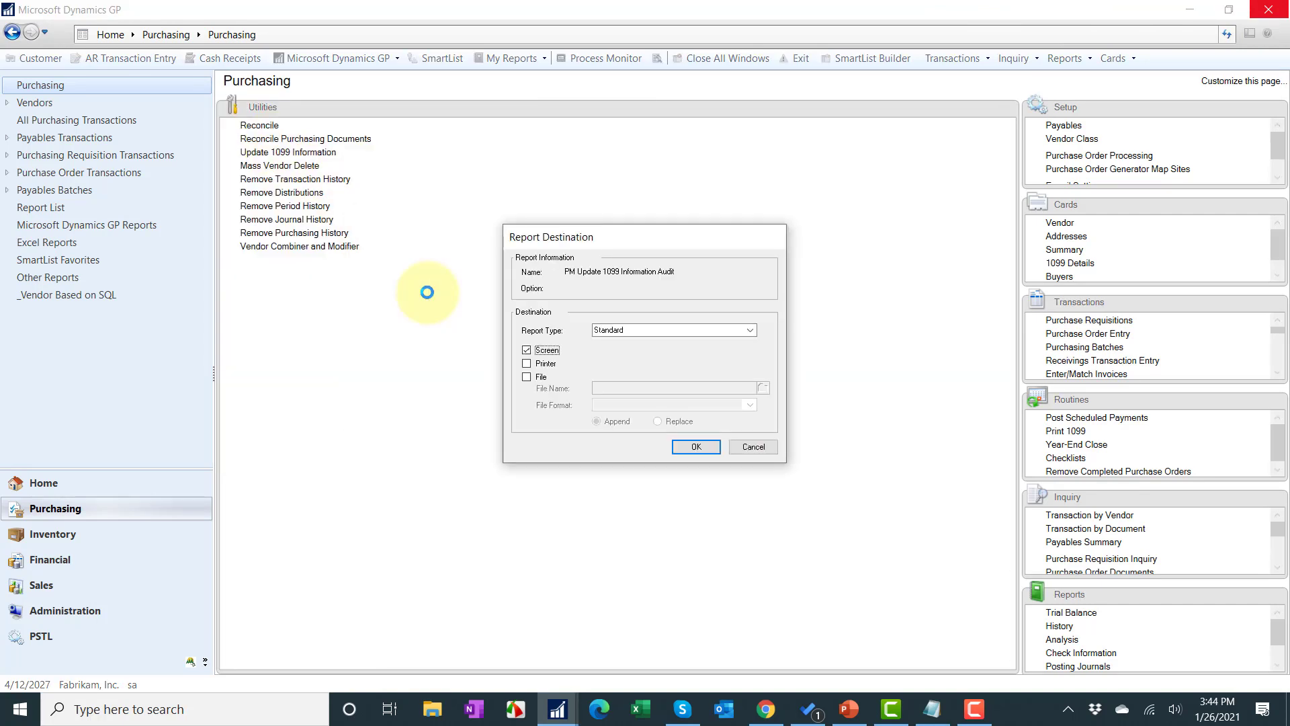
click(688, 445)
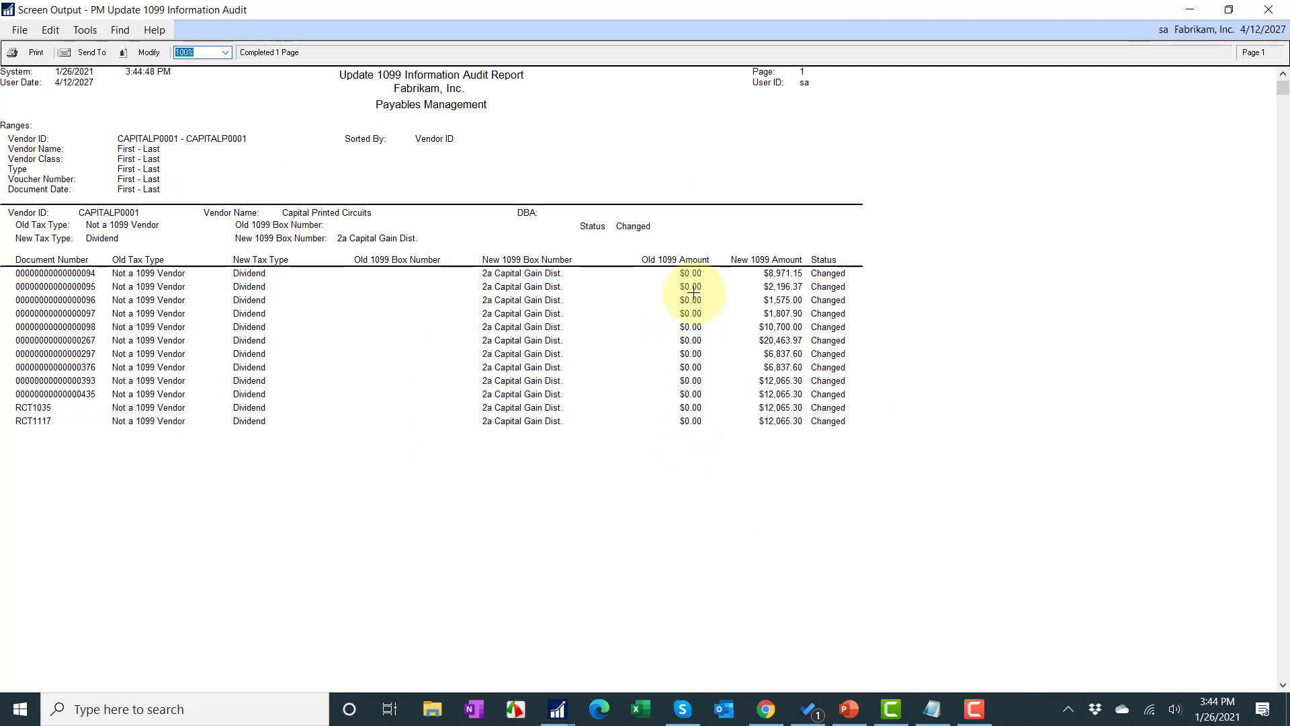
click(1270, 15)
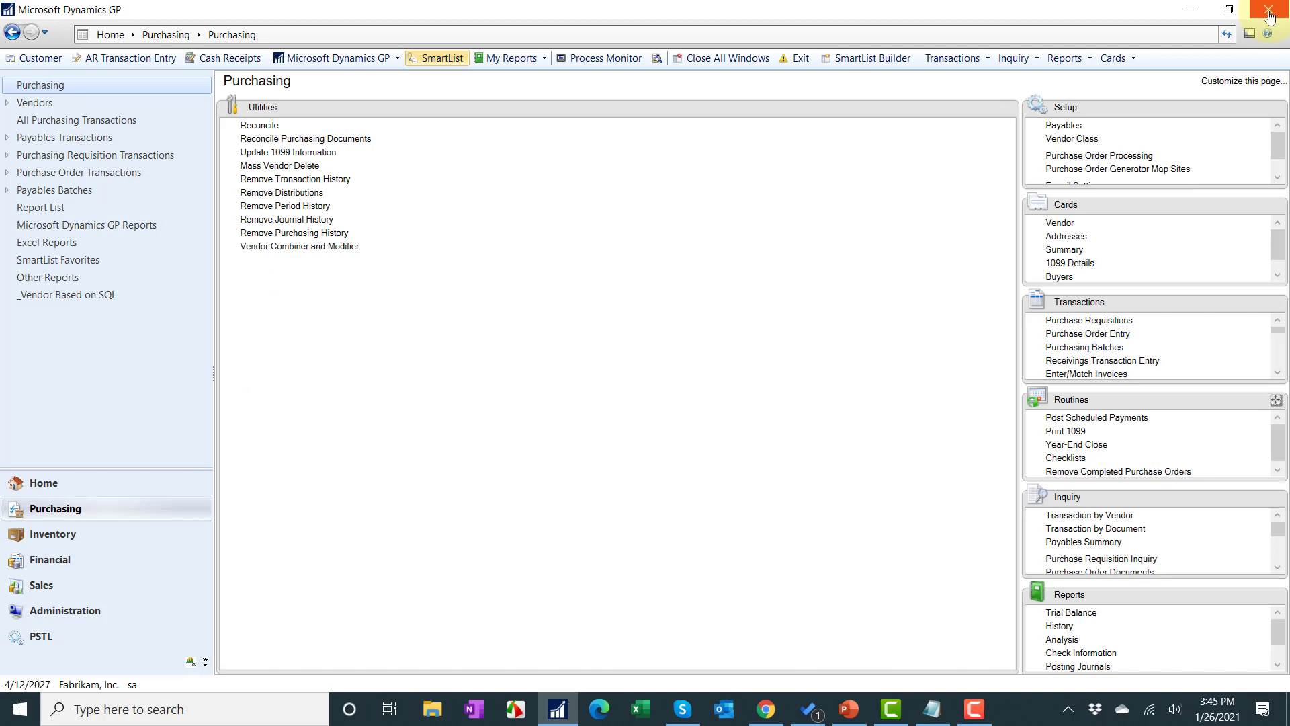
click(1274, 498)
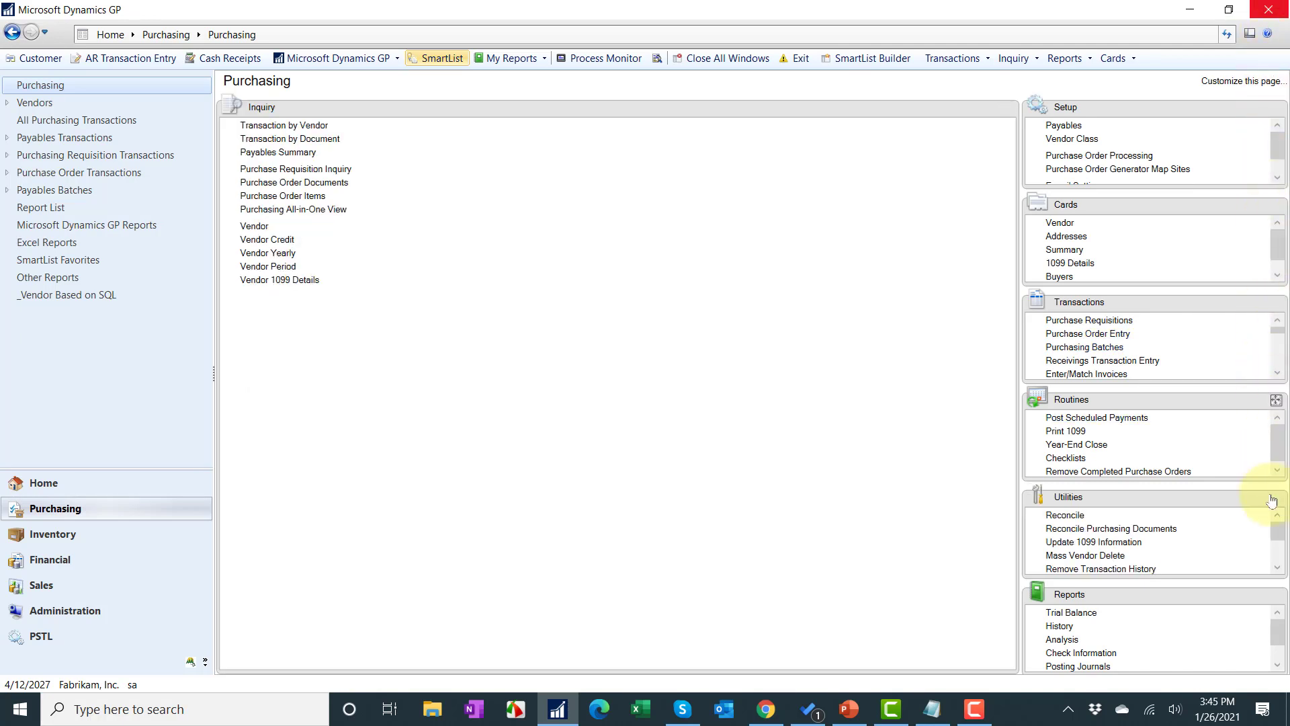
click(272, 254)
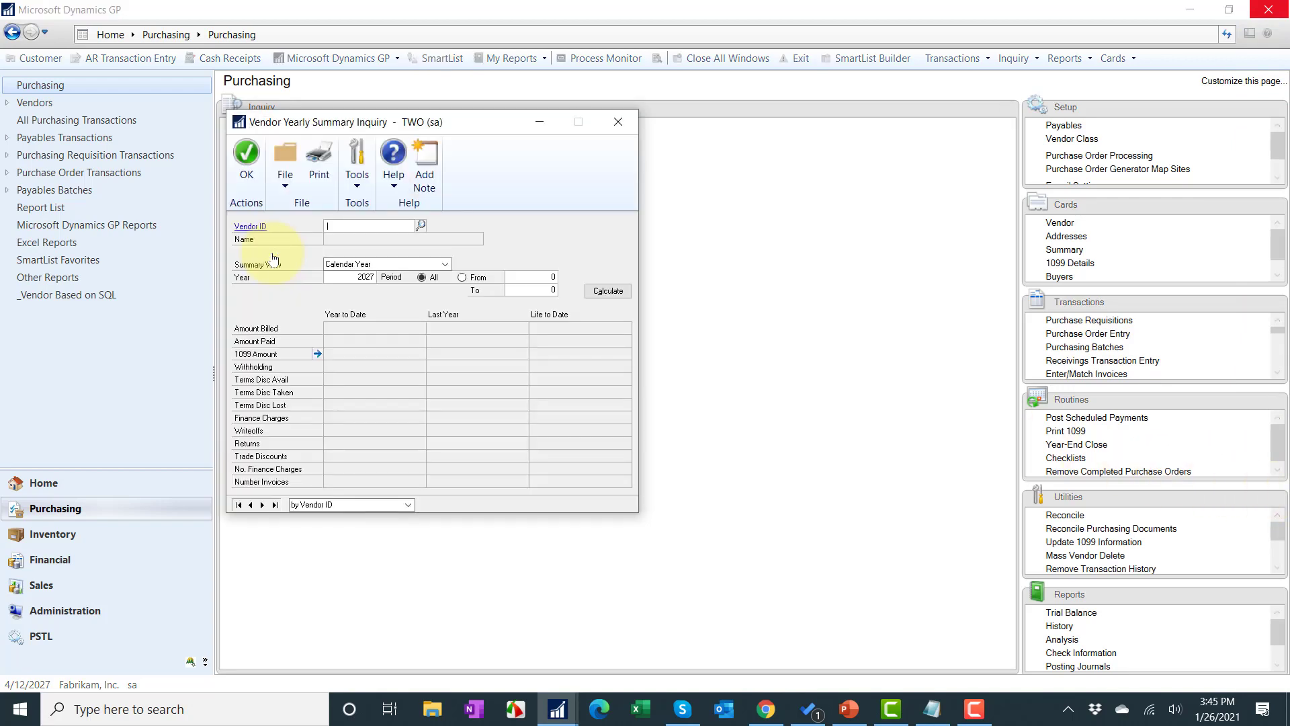
text(CA)
key(Down)
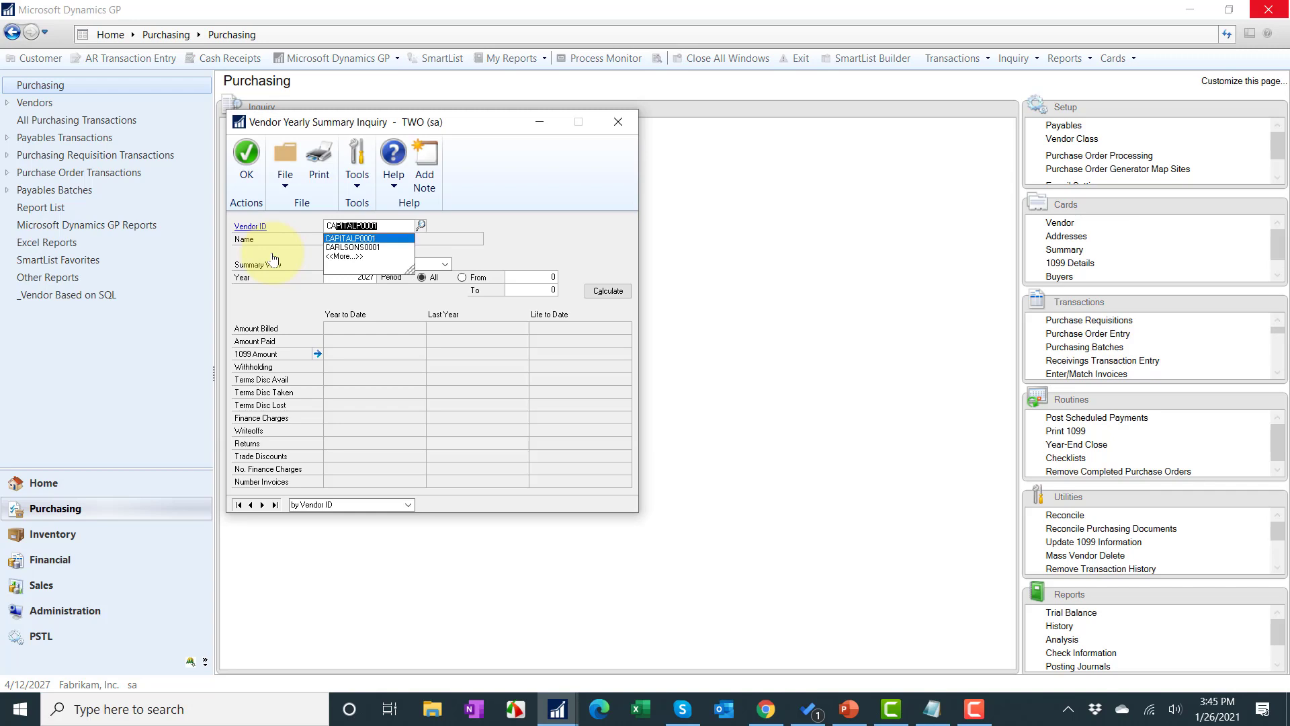
key(Tab)
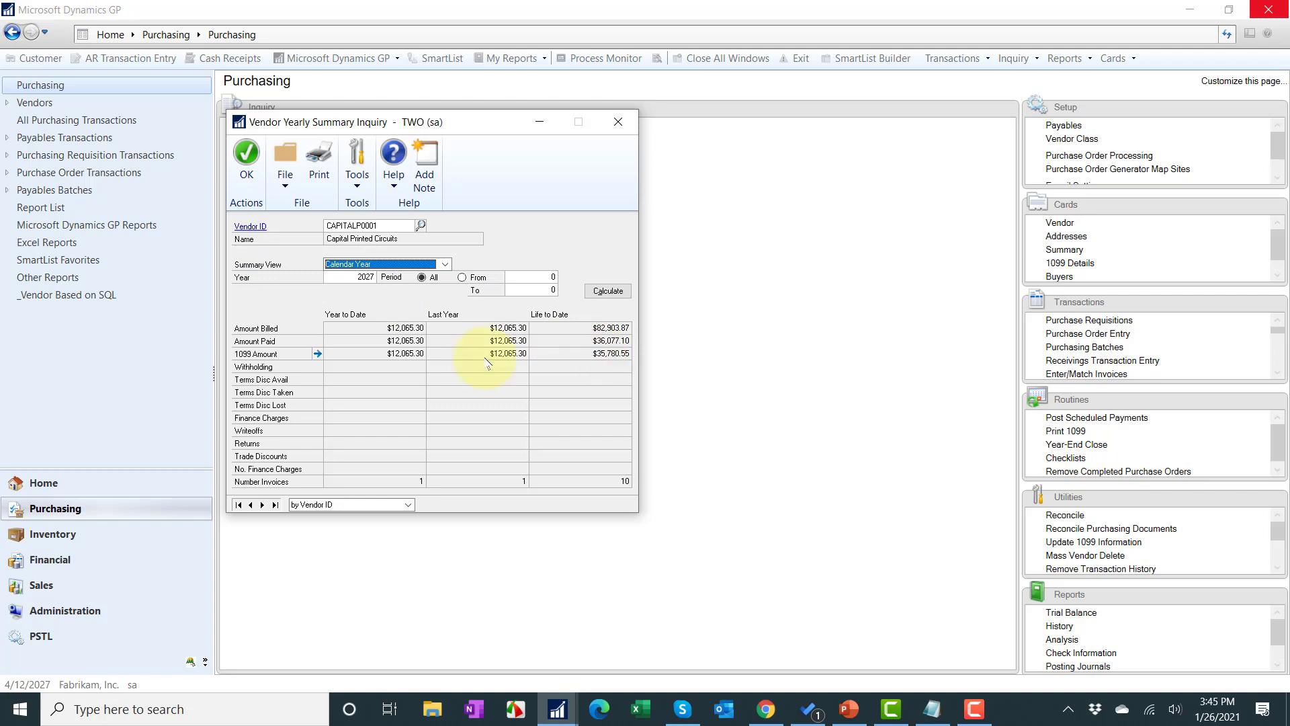
click(626, 121)
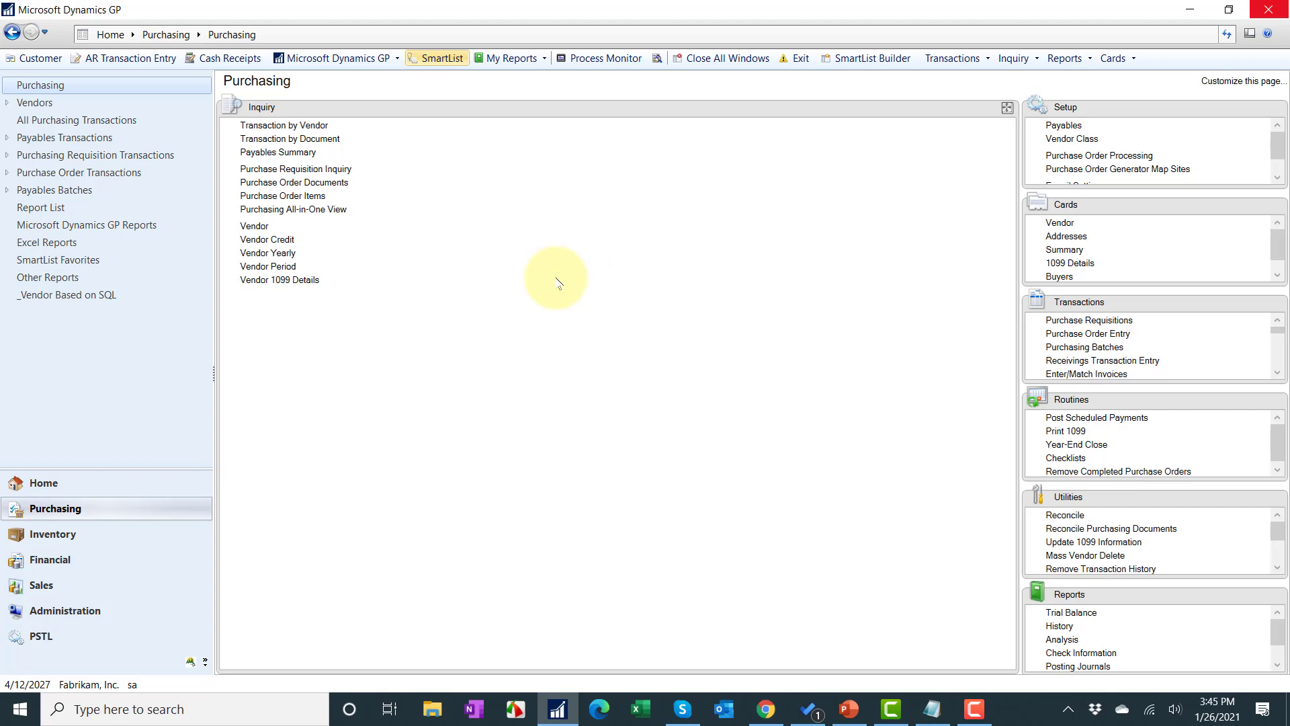
Step: Look up CRUGEREN0001 in Vendor Yearly, note no 1099 amount, and open its vendor record
click(286, 253)
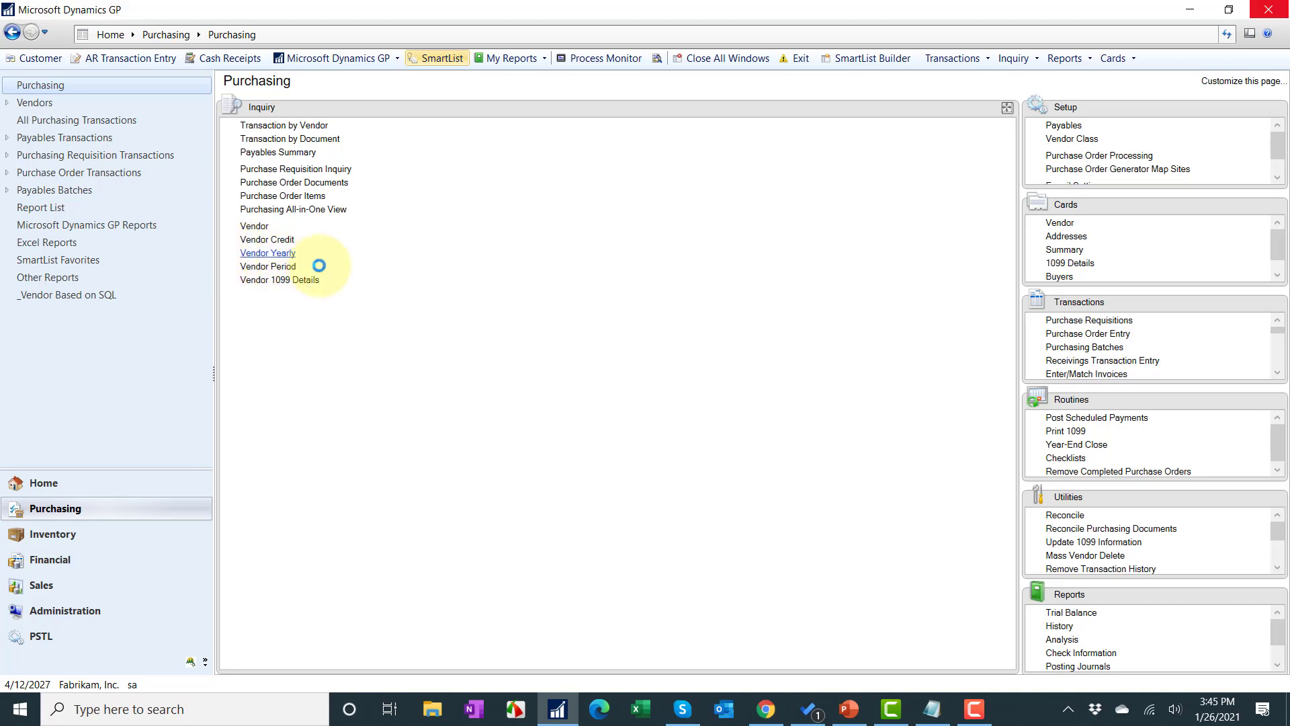
click(344, 268)
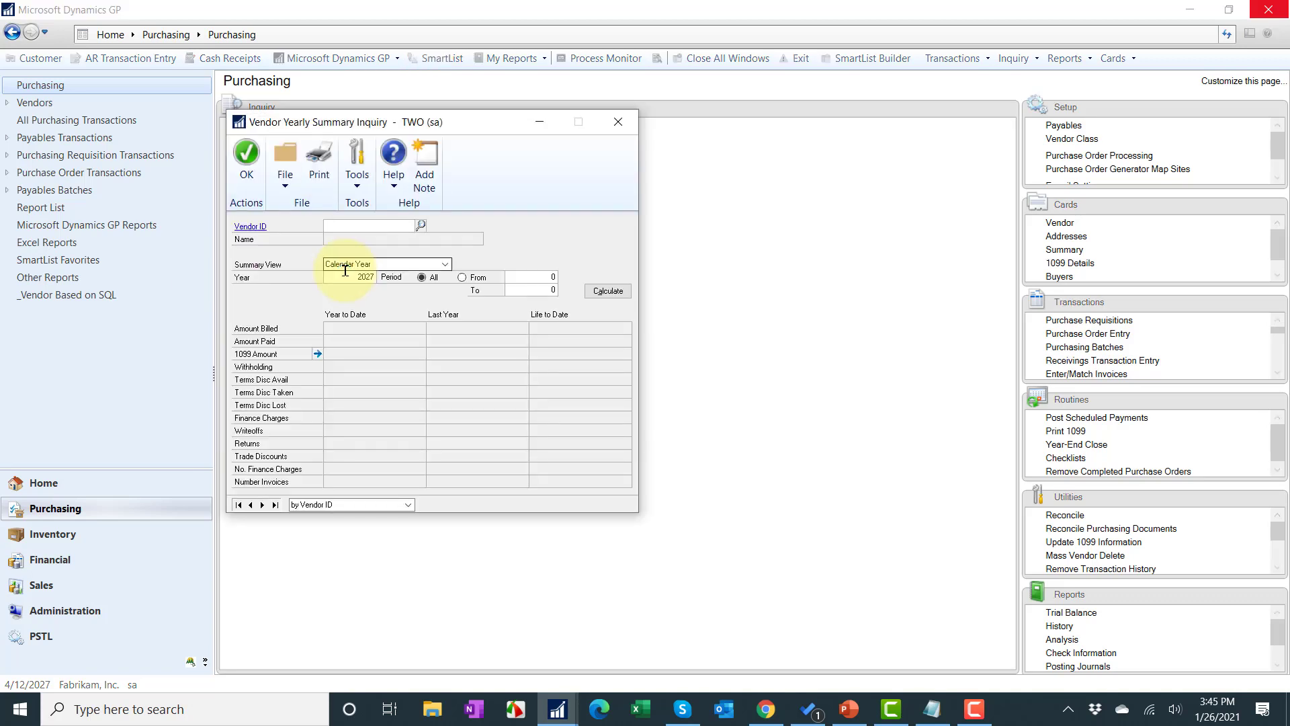
text(CRU)
key(ctrl+l)
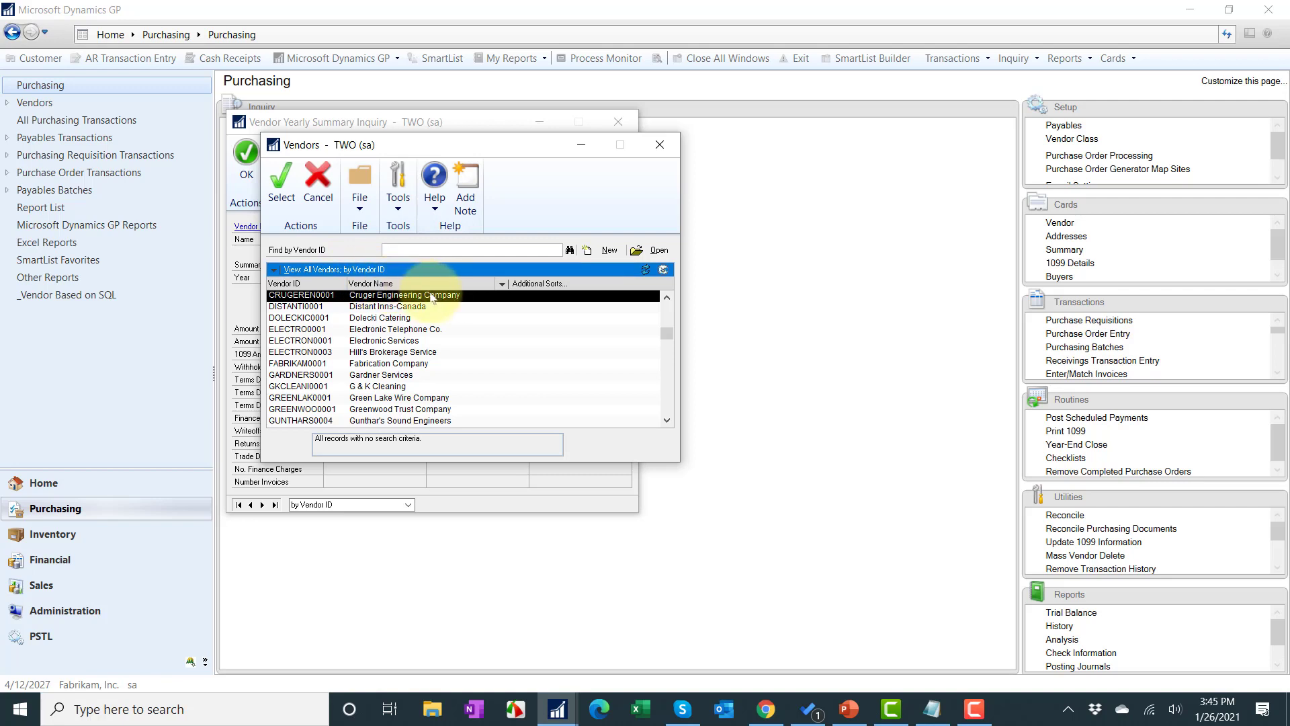
double_click(436, 298)
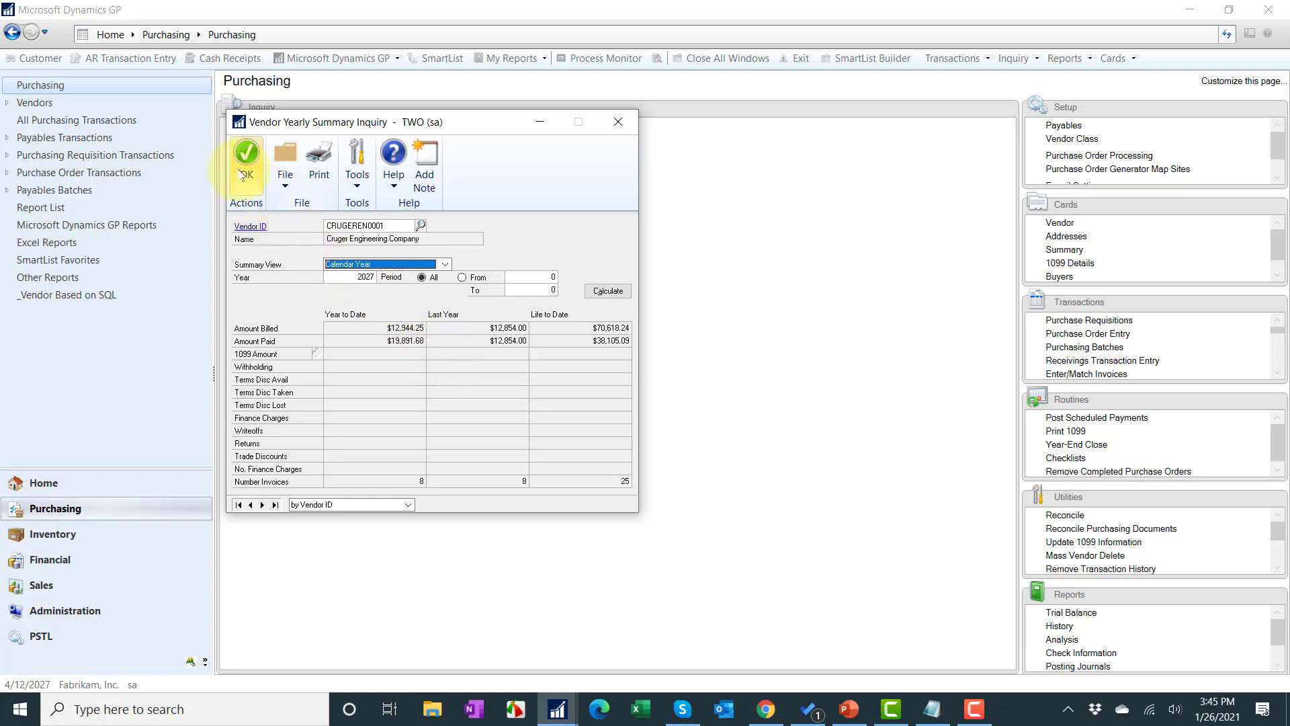
click(250, 226)
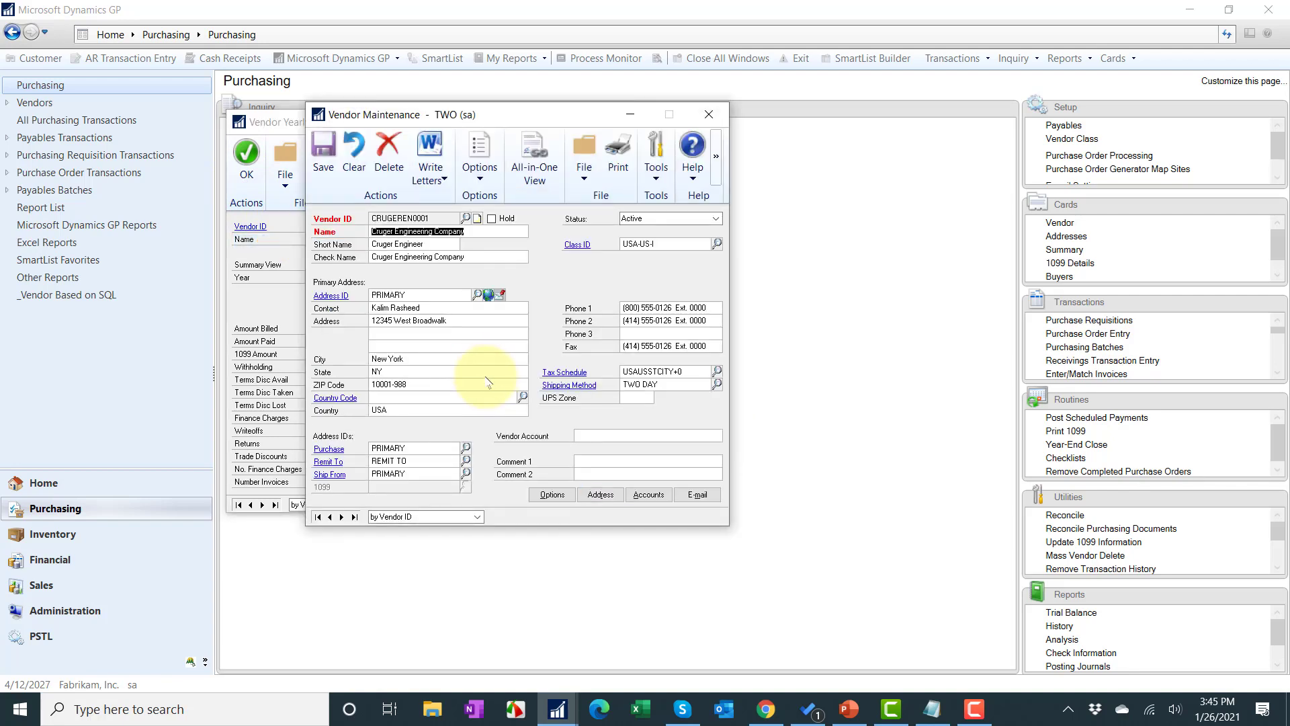
Step: Set Cruger Engineering's tax type to Nonemployee Compensation, box 1, in vendor Options
click(555, 496)
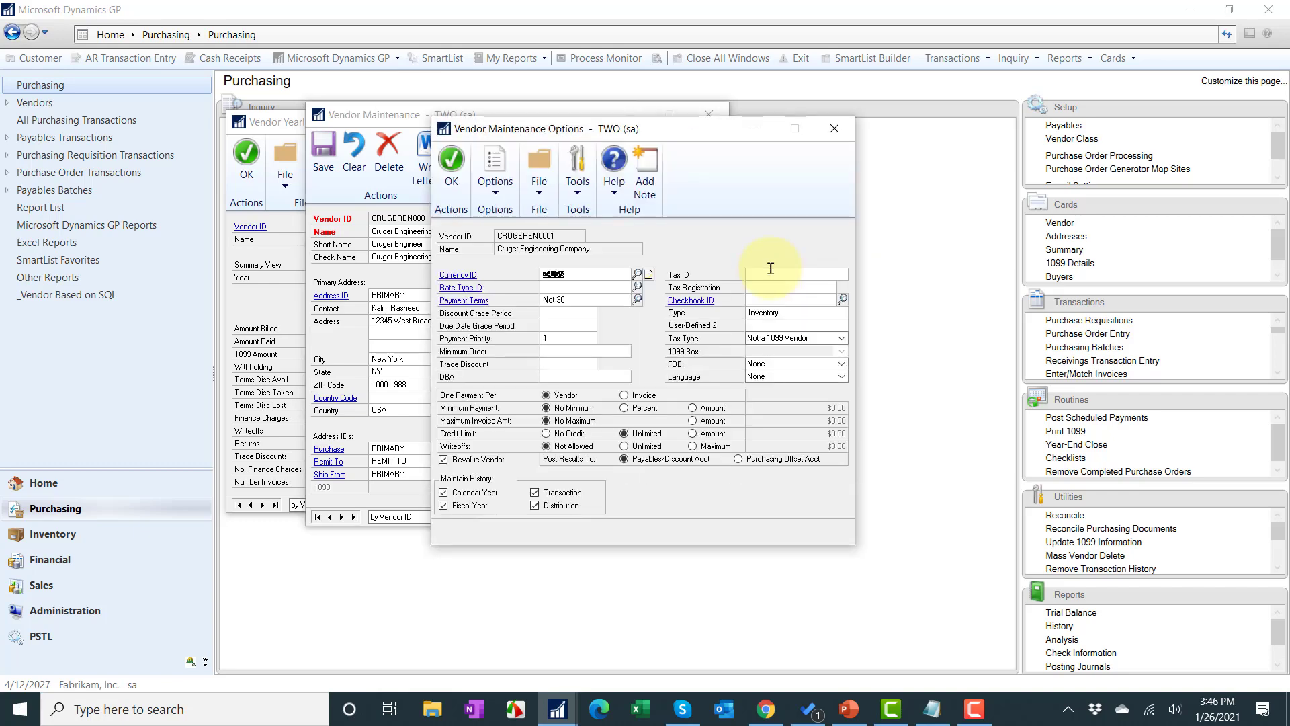
click(795, 338)
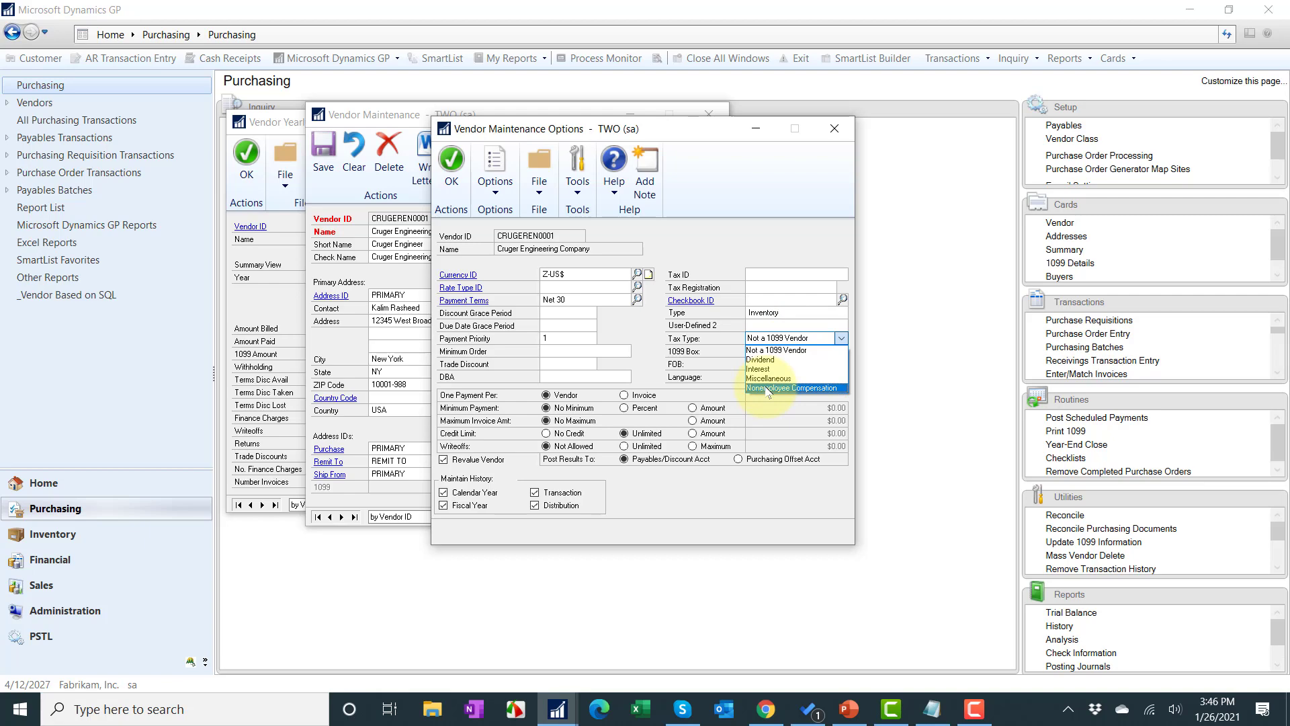
click(768, 389)
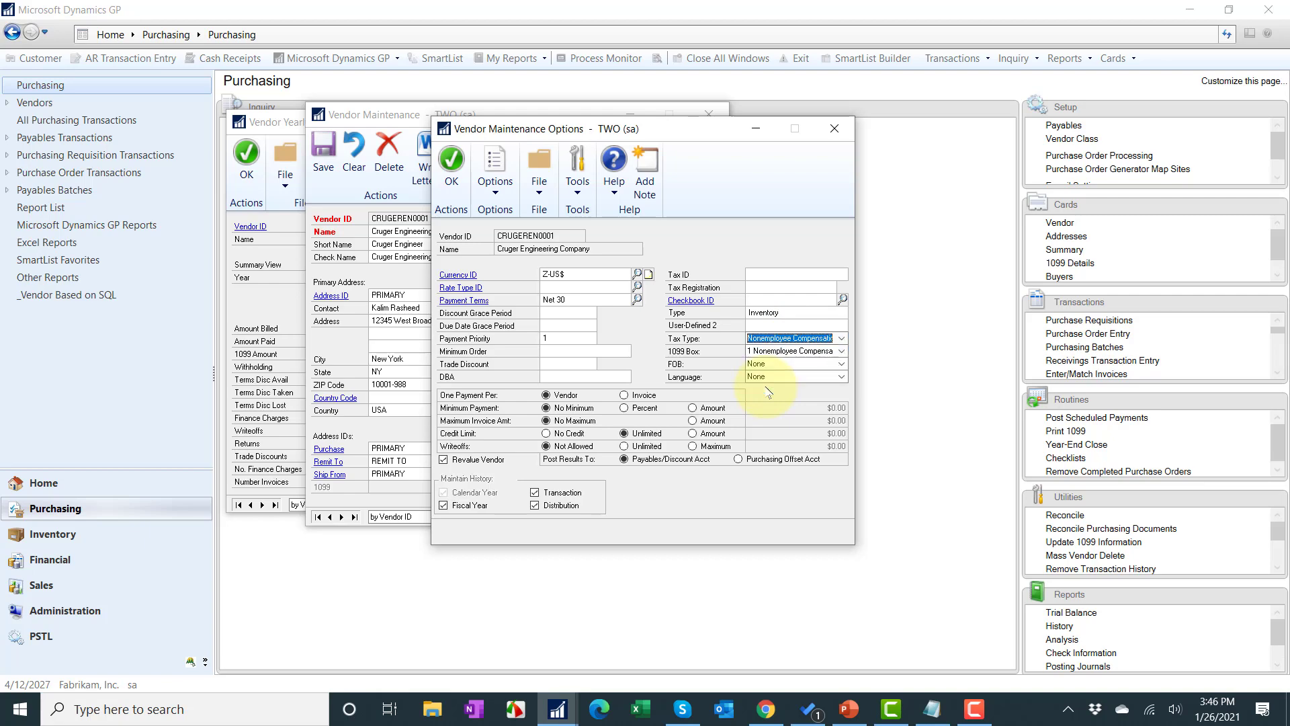
click(446, 193)
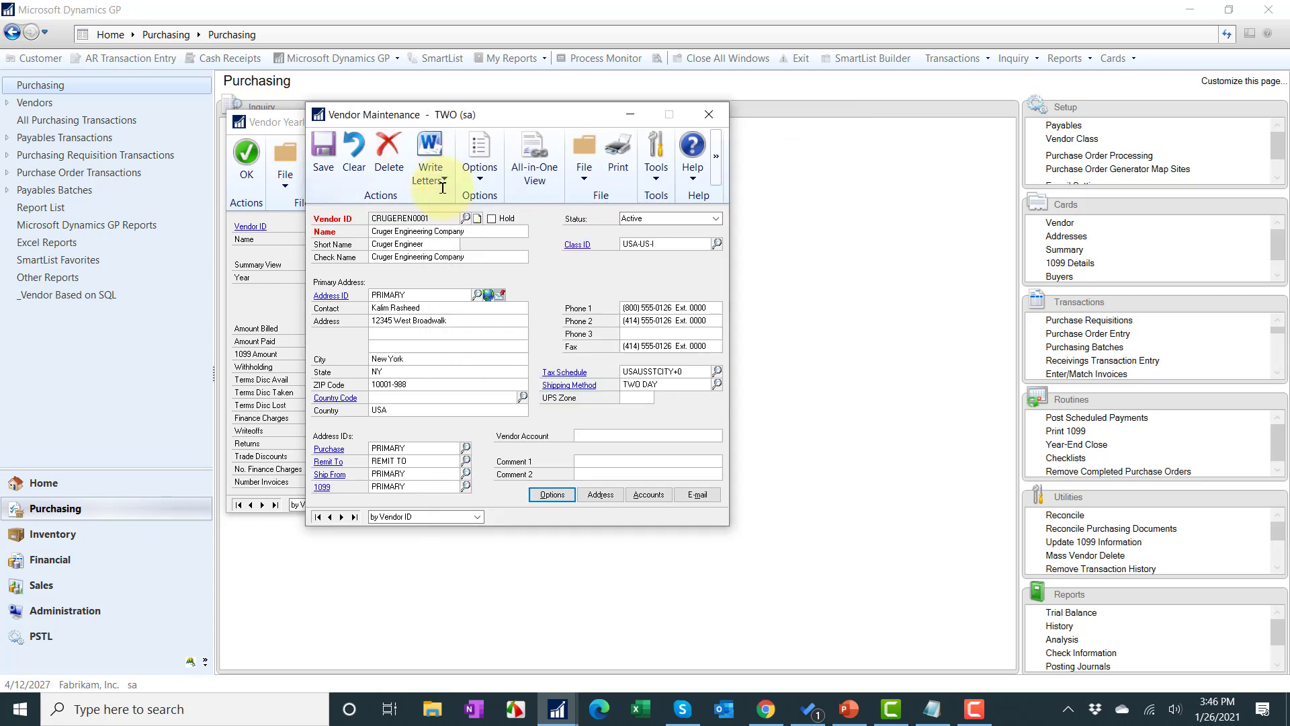
Step: Clear and close Vendor Maintenance, then close the Vendor Yearly inquiry
click(344, 162)
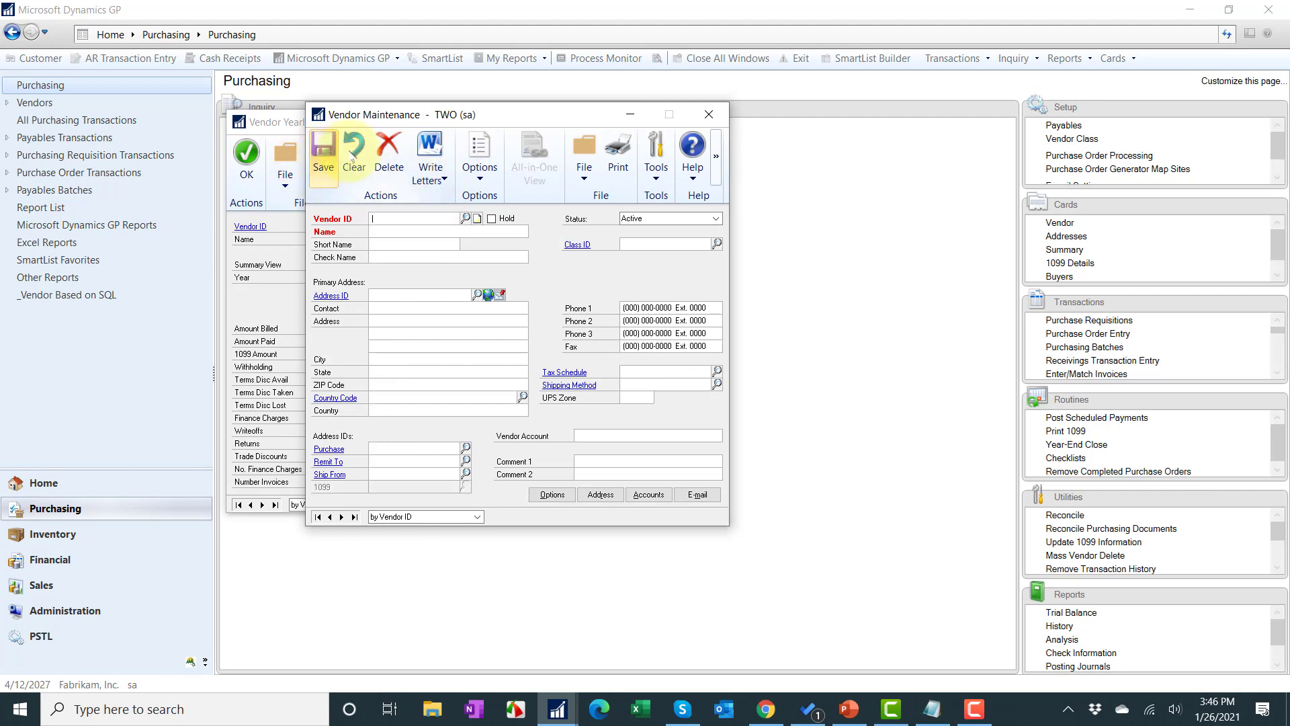
click(717, 110)
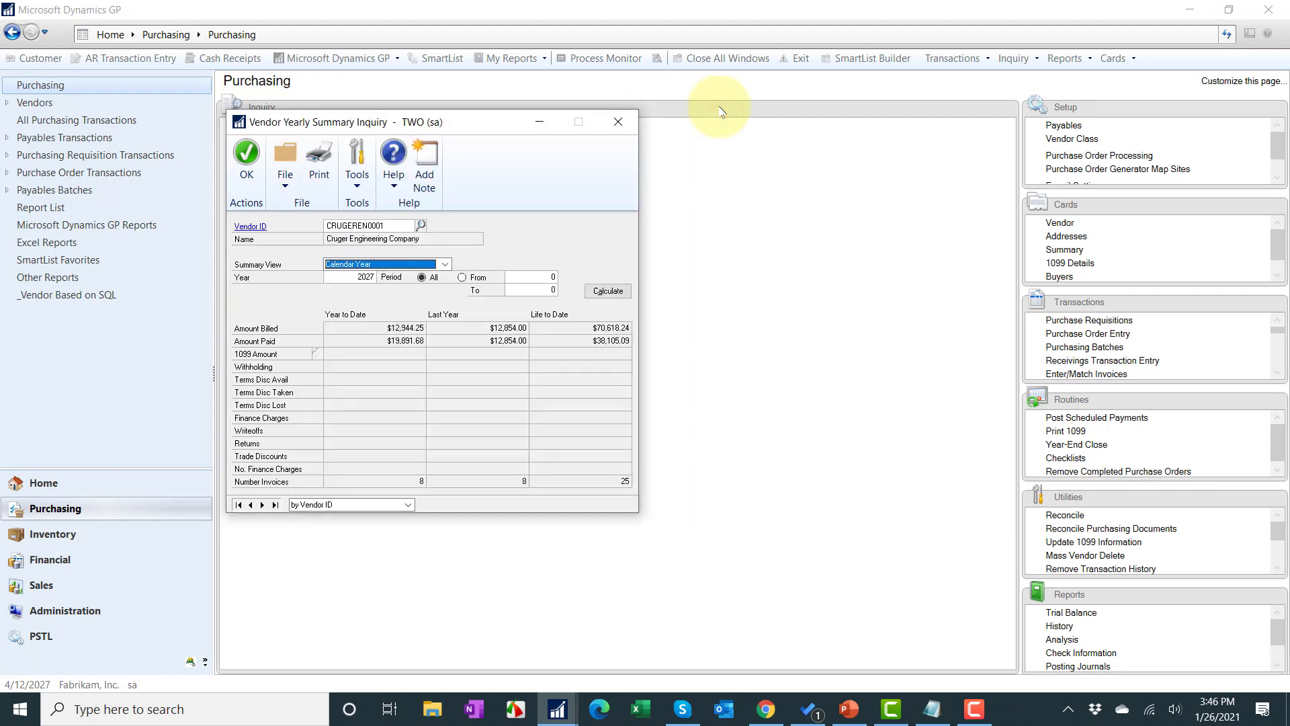
click(619, 122)
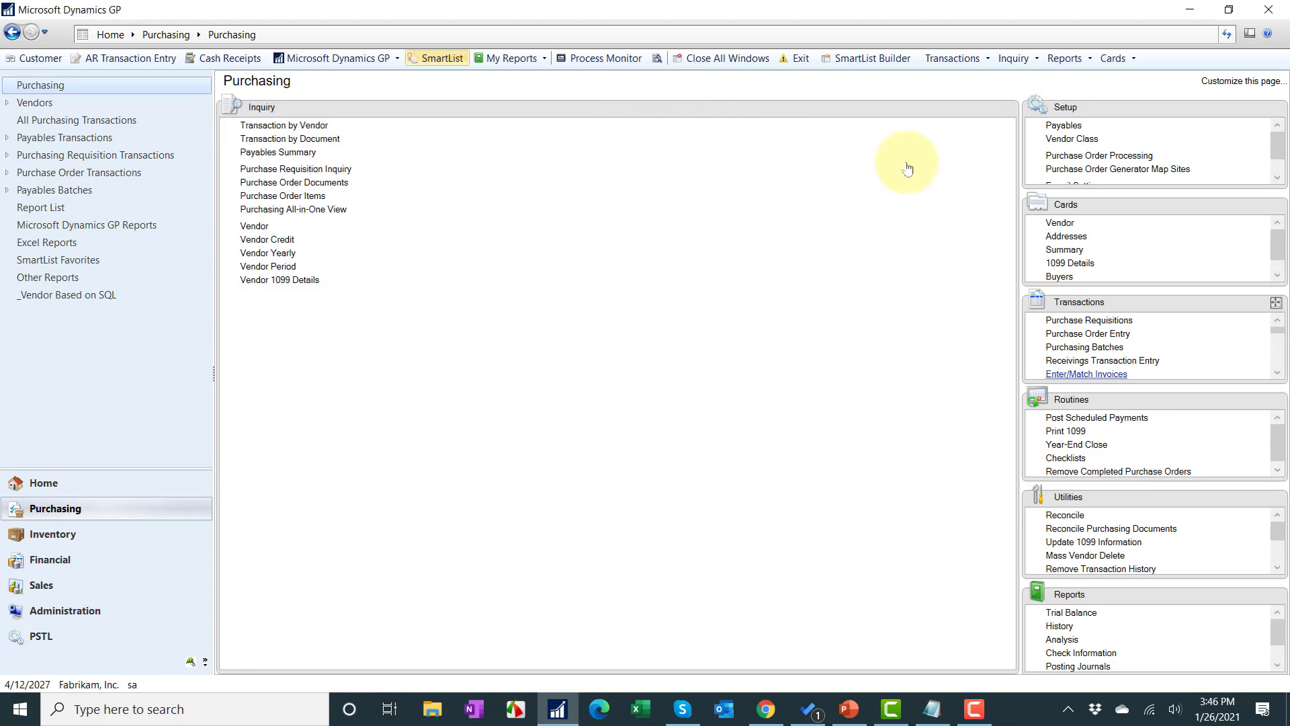
Step: Load CRUGEREN0001 in 1099 Details, showing $0.00 in boxes 1, 4, 5 and 7
click(1275, 207)
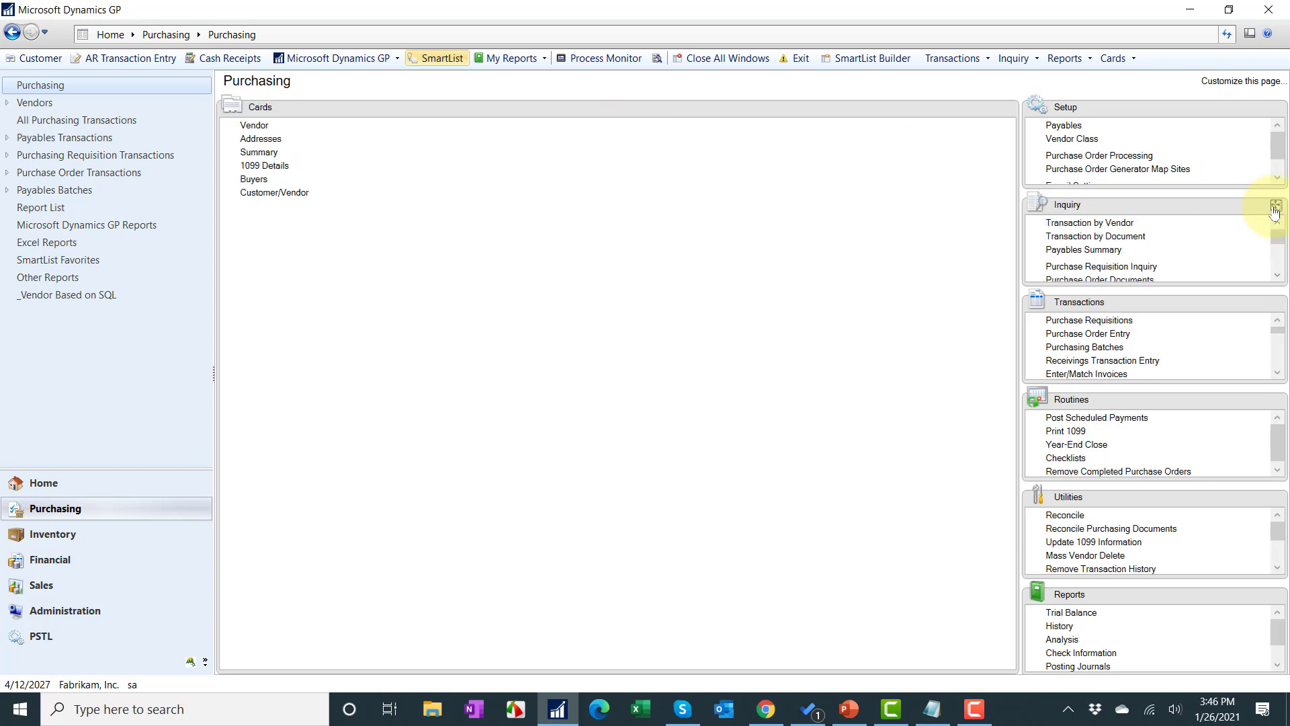
click(279, 168)
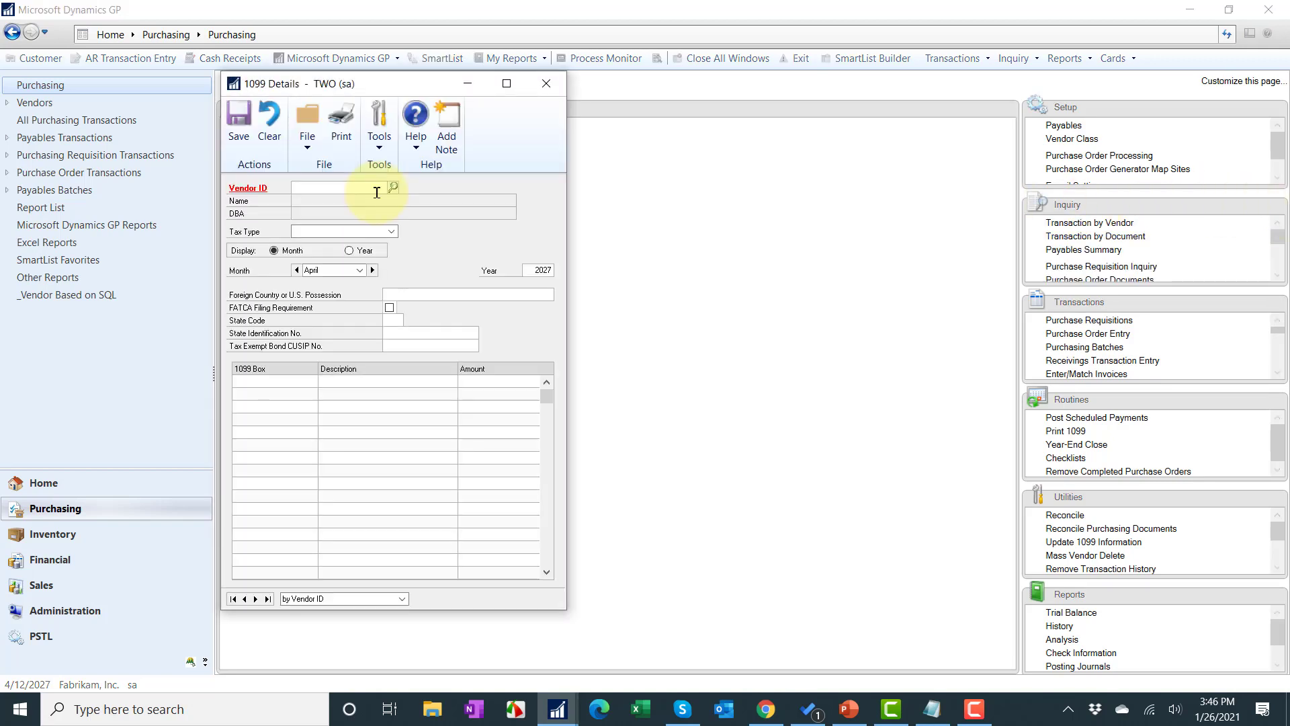
text(CR)
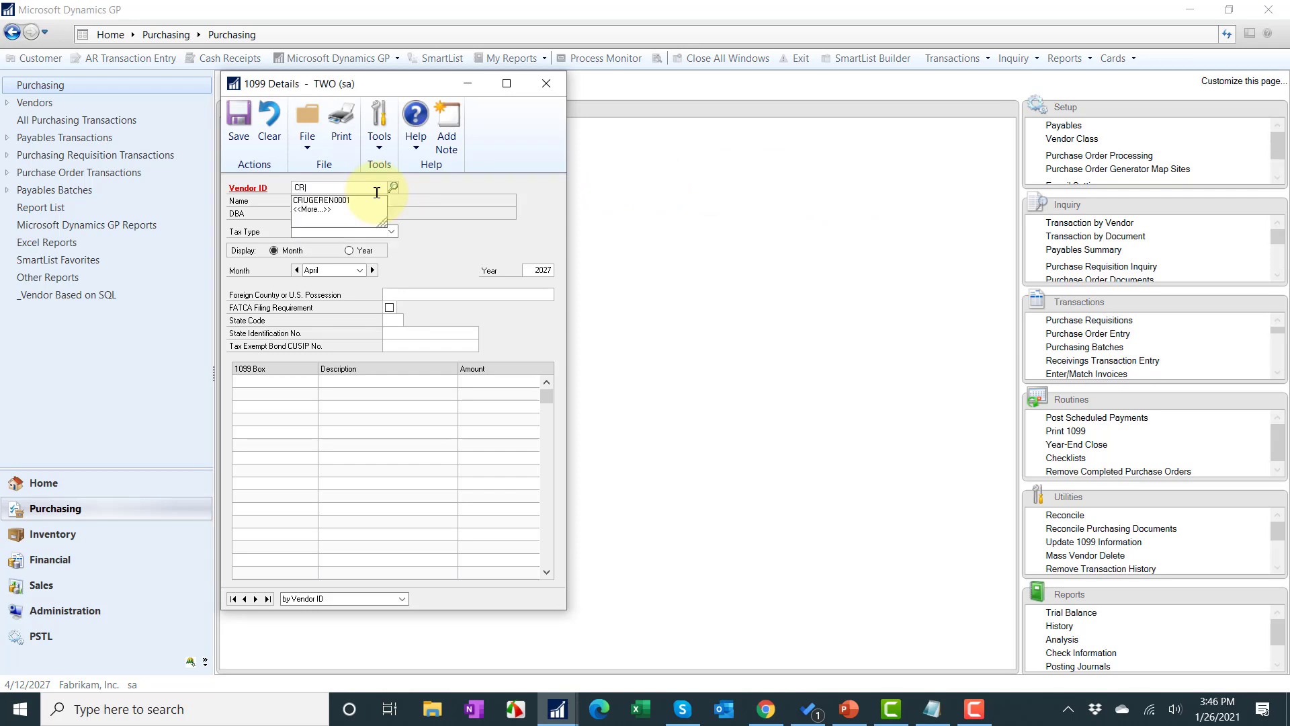
click(380, 199)
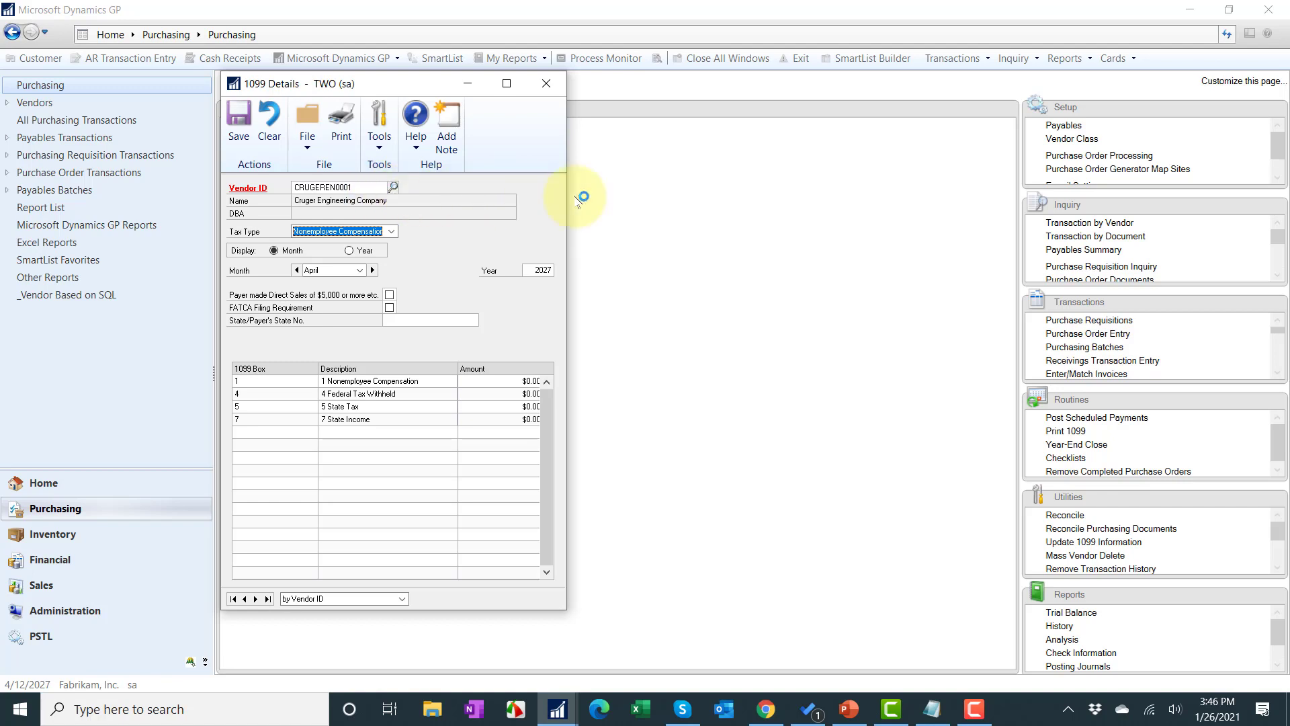
click(1274, 213)
click(1275, 207)
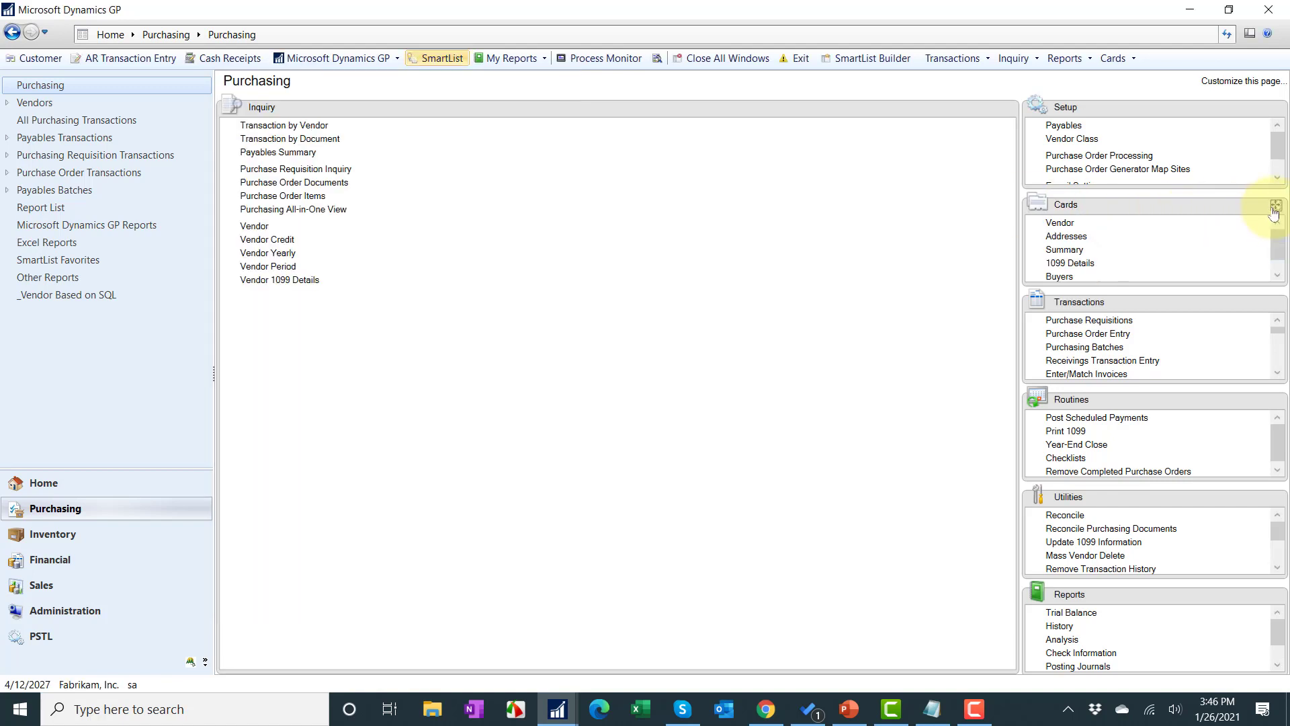
Step: Reopen Vendor Yearly for CRUGEREN0001 ($12,944.25, no 1099 amount) and bring 1099 Details forward
click(247, 252)
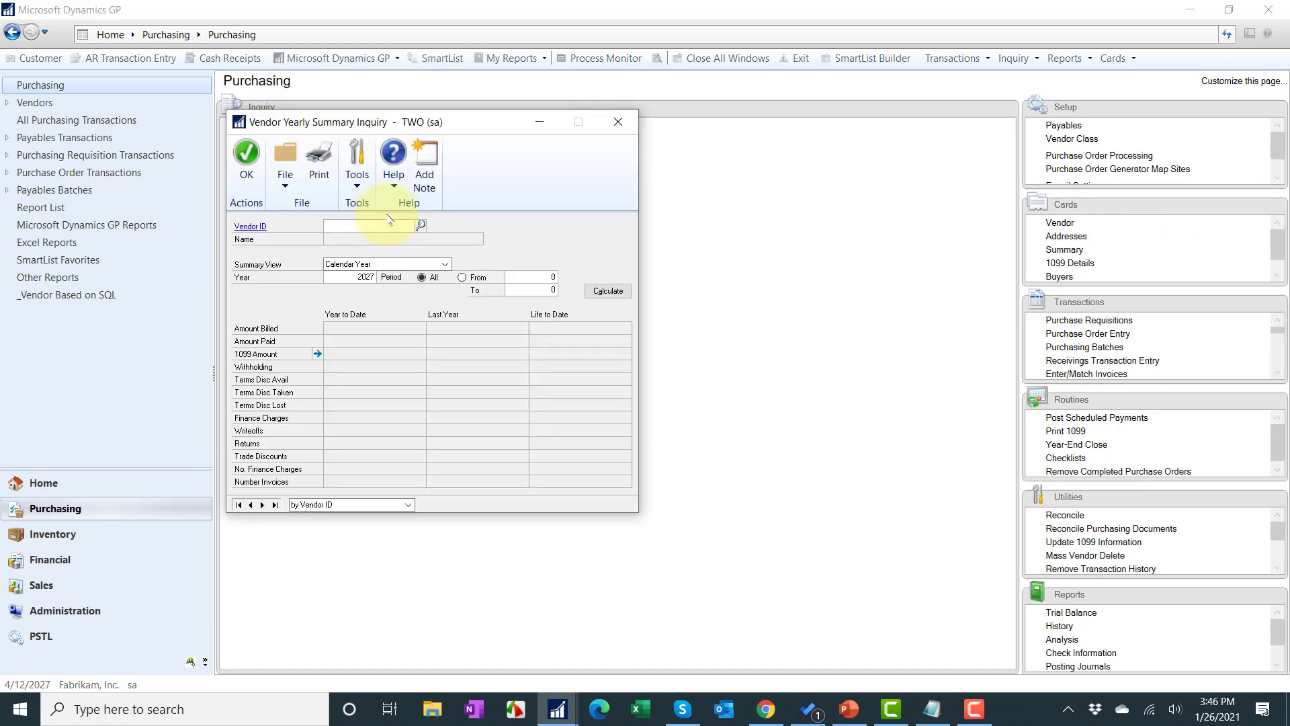
text(CV)
key(BackSpace)
text(R)
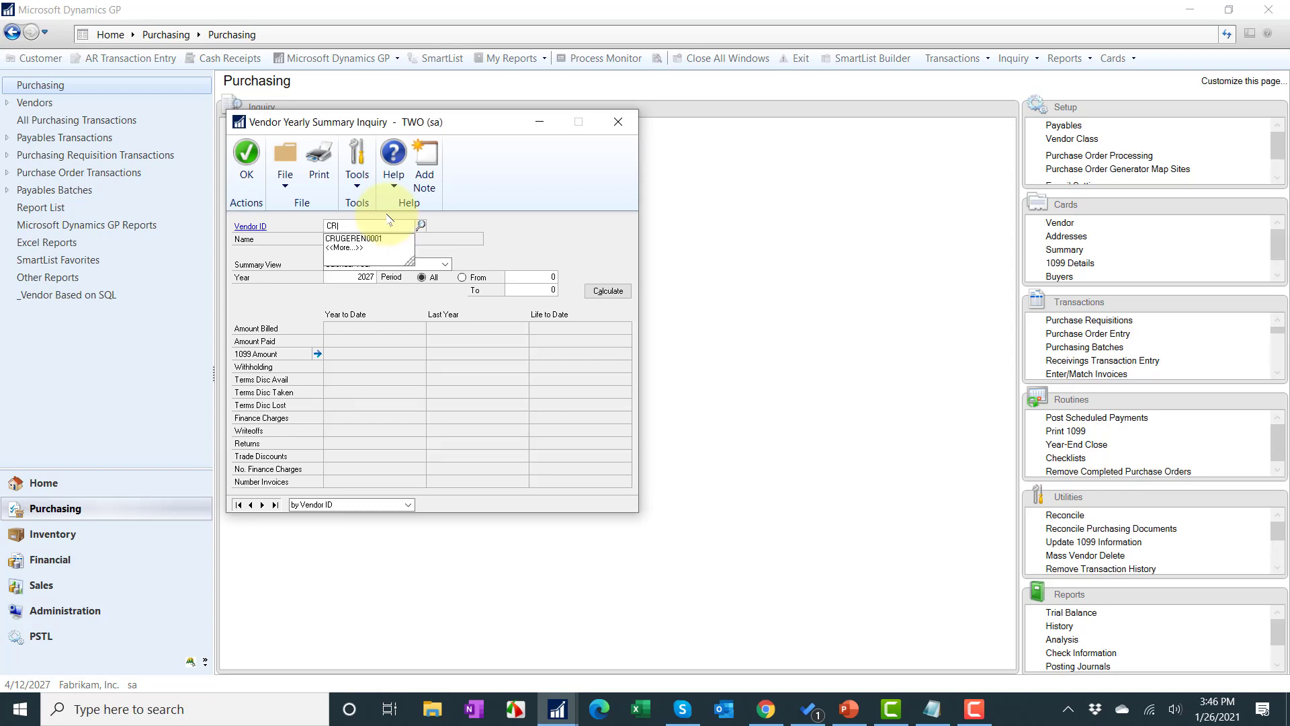
key(Tab)
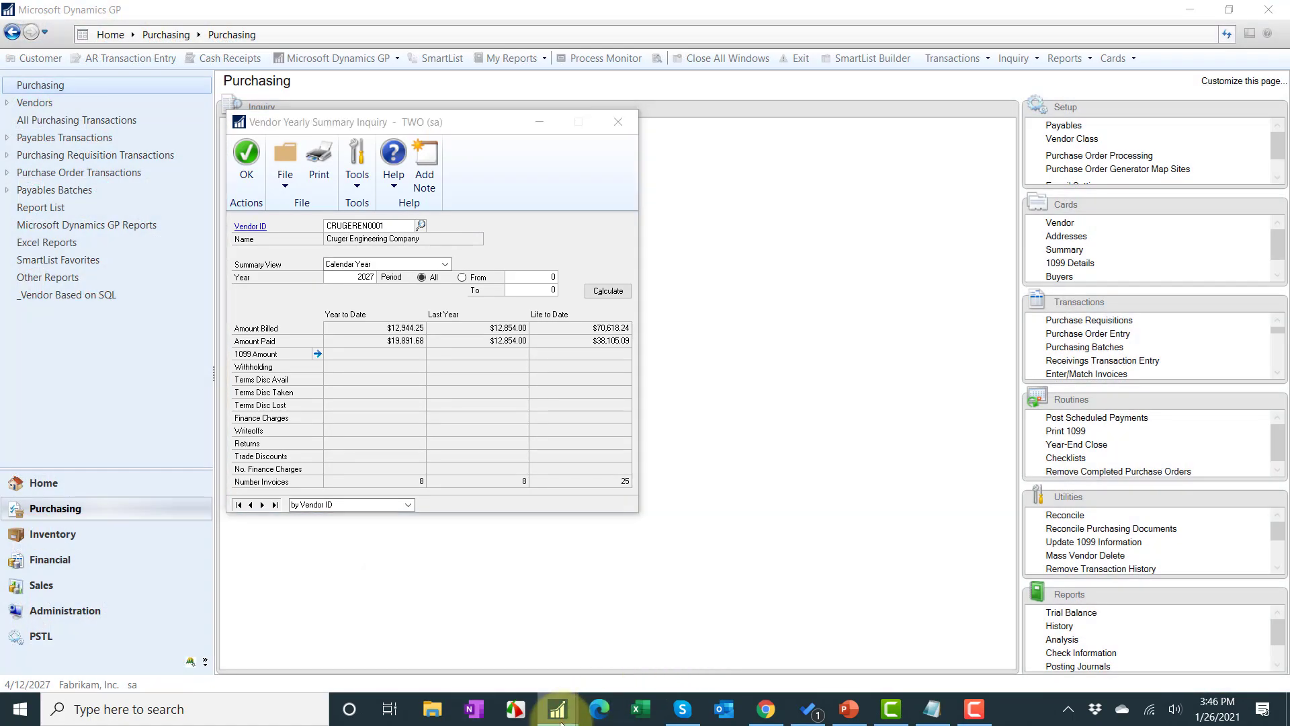
mouse_move(558, 707)
click(602, 664)
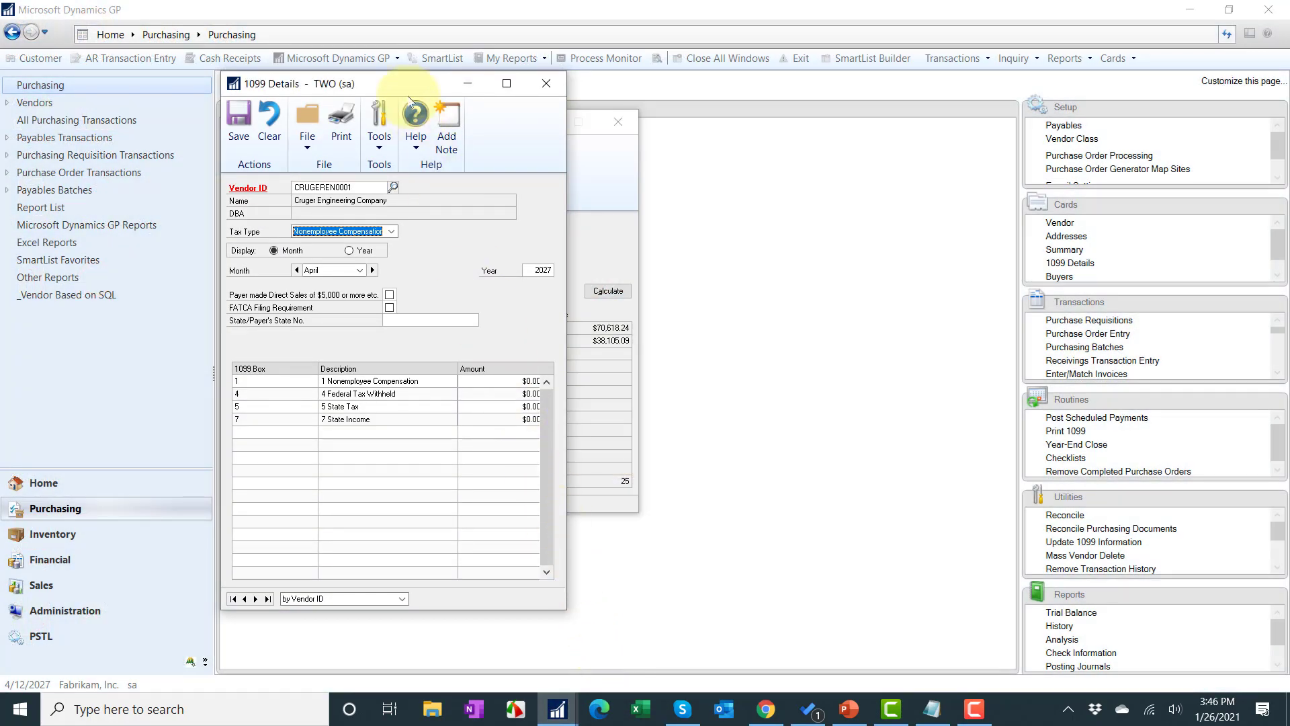
Step: Show Cruger's Nonemployee Compensation 1099 details by month, set to December 2027
drag(400, 92, 859, 106)
click(823, 249)
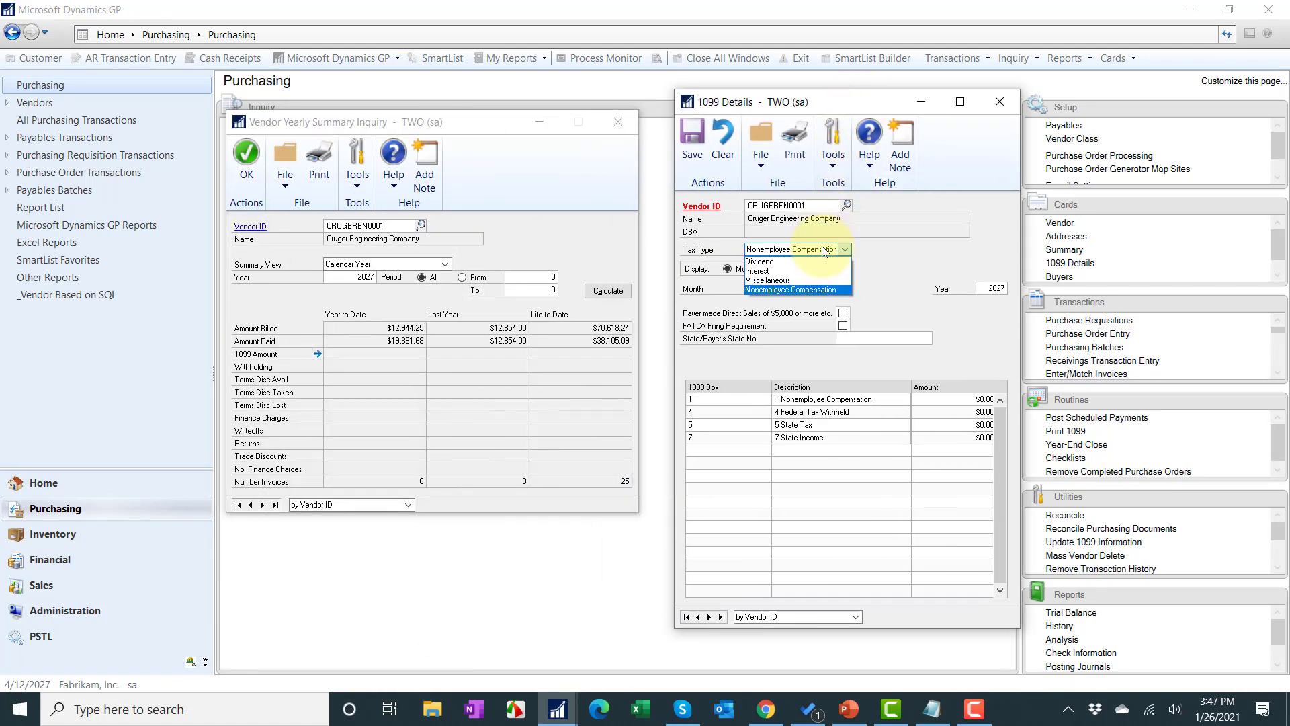
click(823, 258)
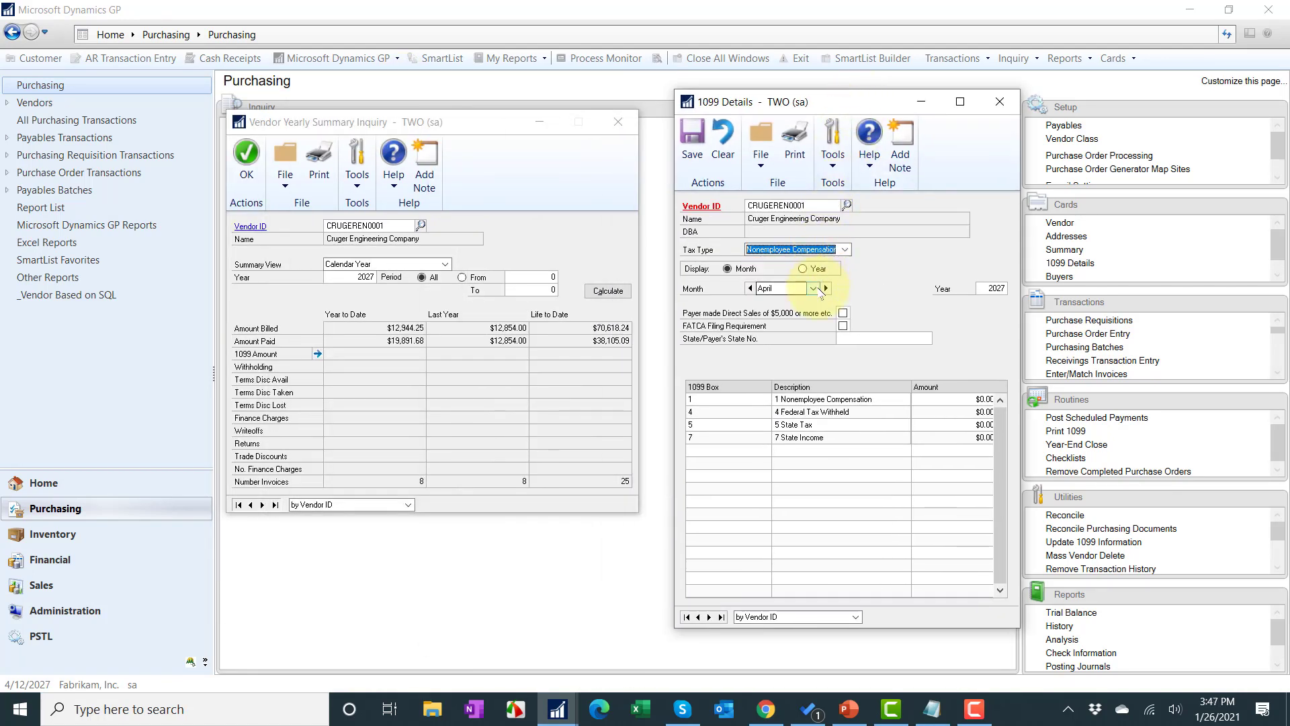
click(803, 268)
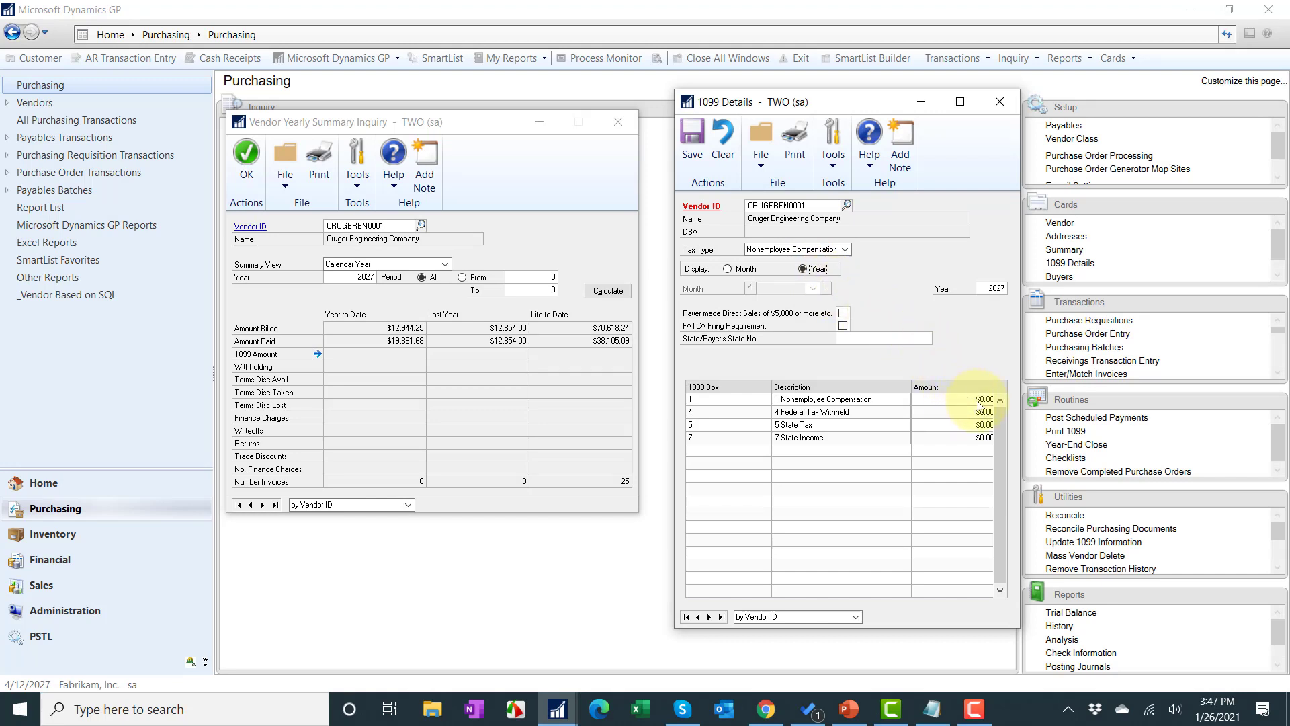
click(728, 268)
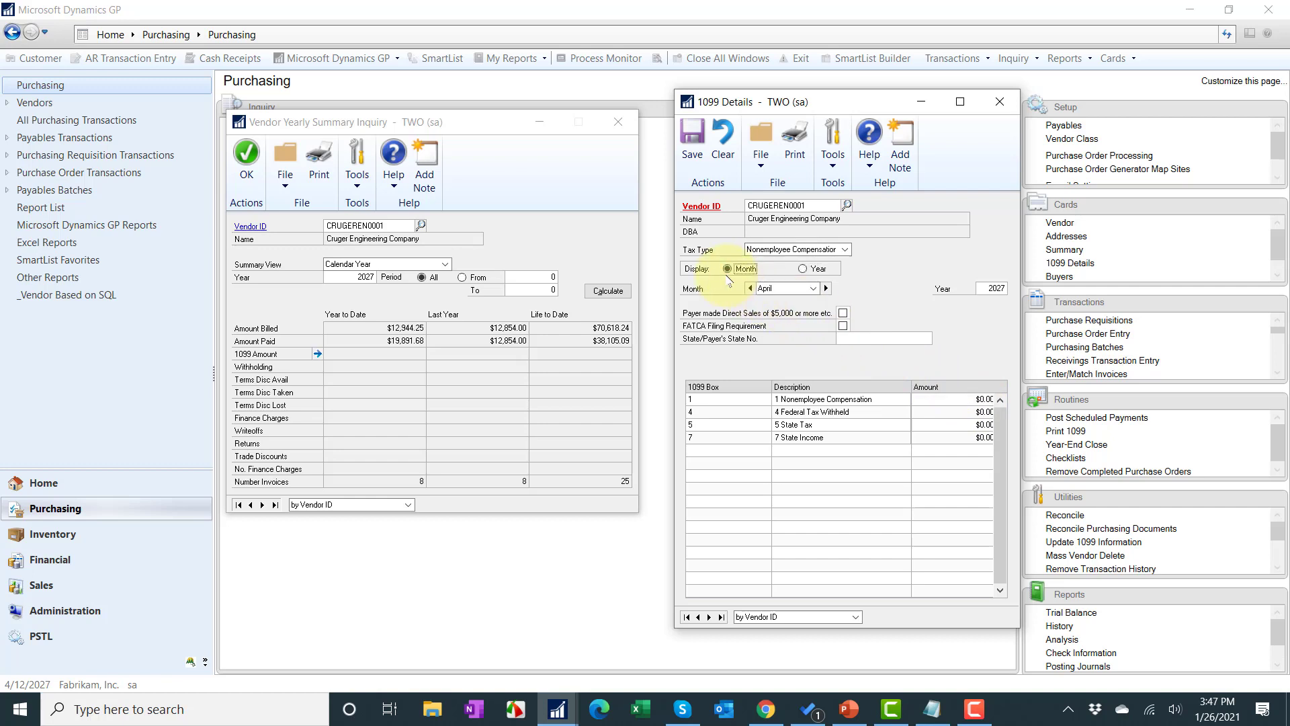
click(812, 291)
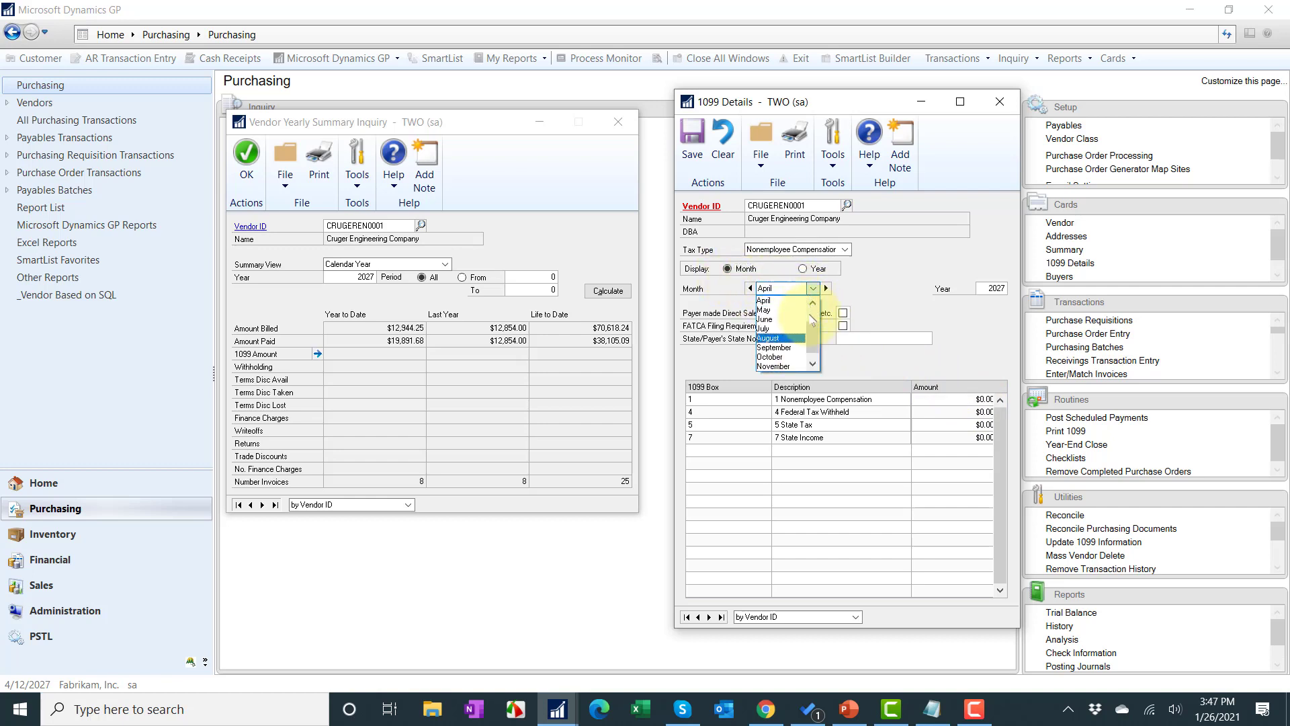
drag(812, 338, 813, 350)
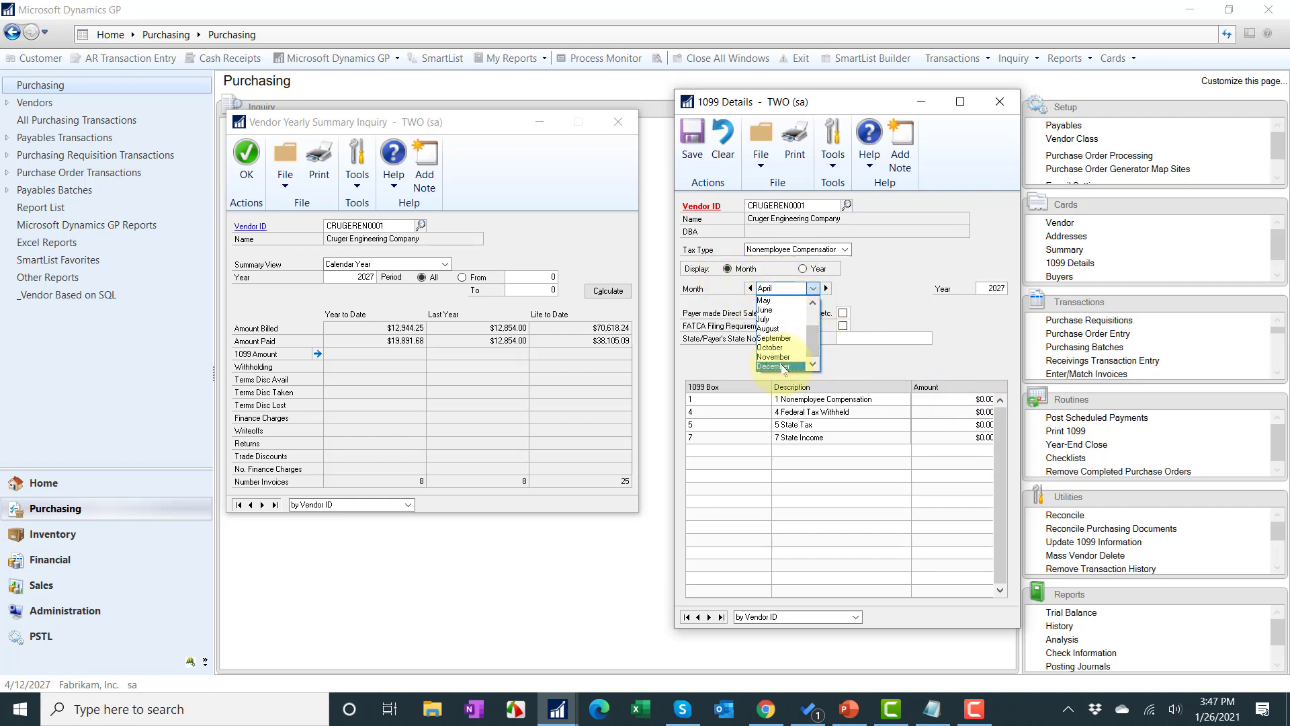
click(782, 366)
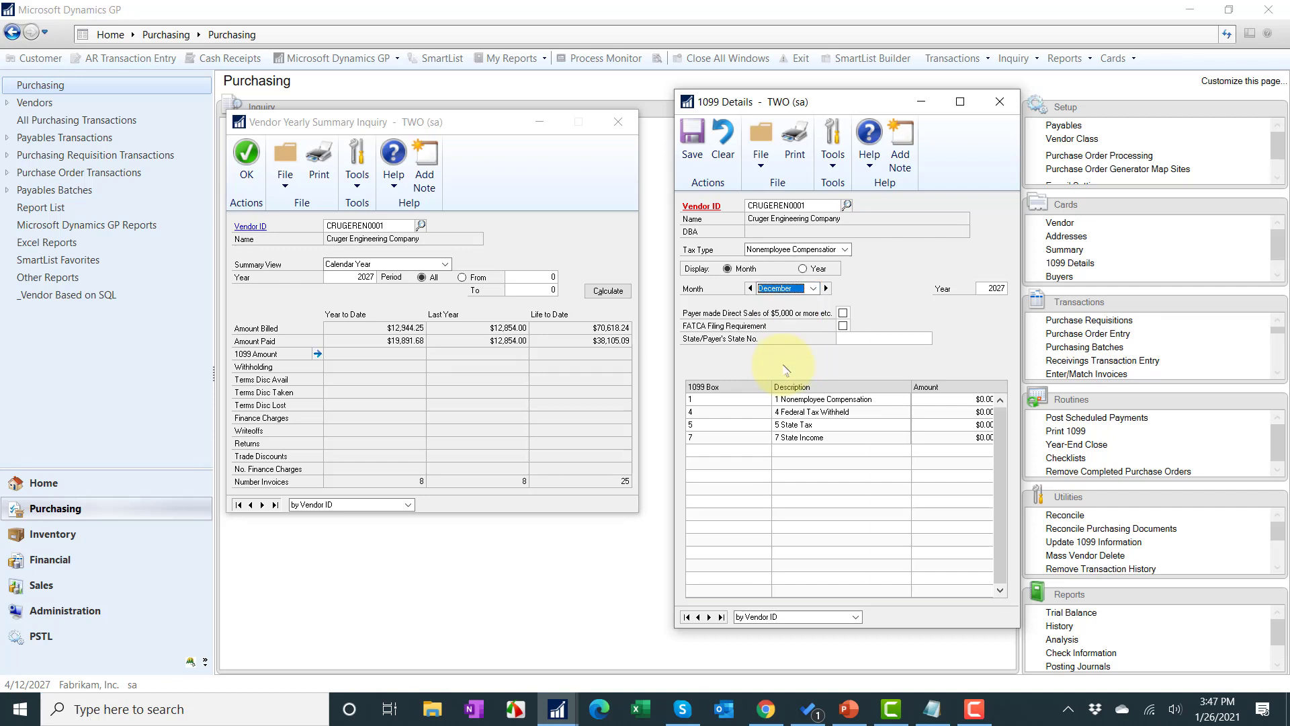
click(970, 412)
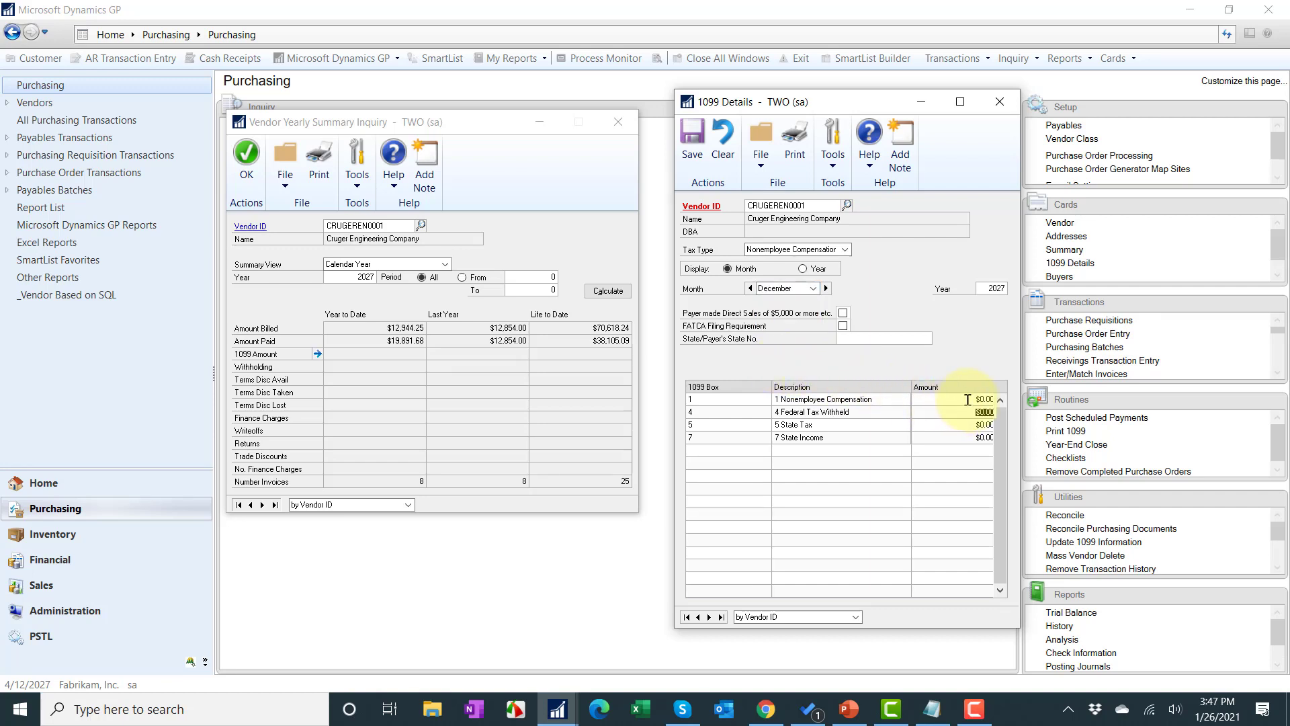
Step: Enter 19,891.68 as the December box 1 amount and save Cruger's 1099 details
click(969, 397)
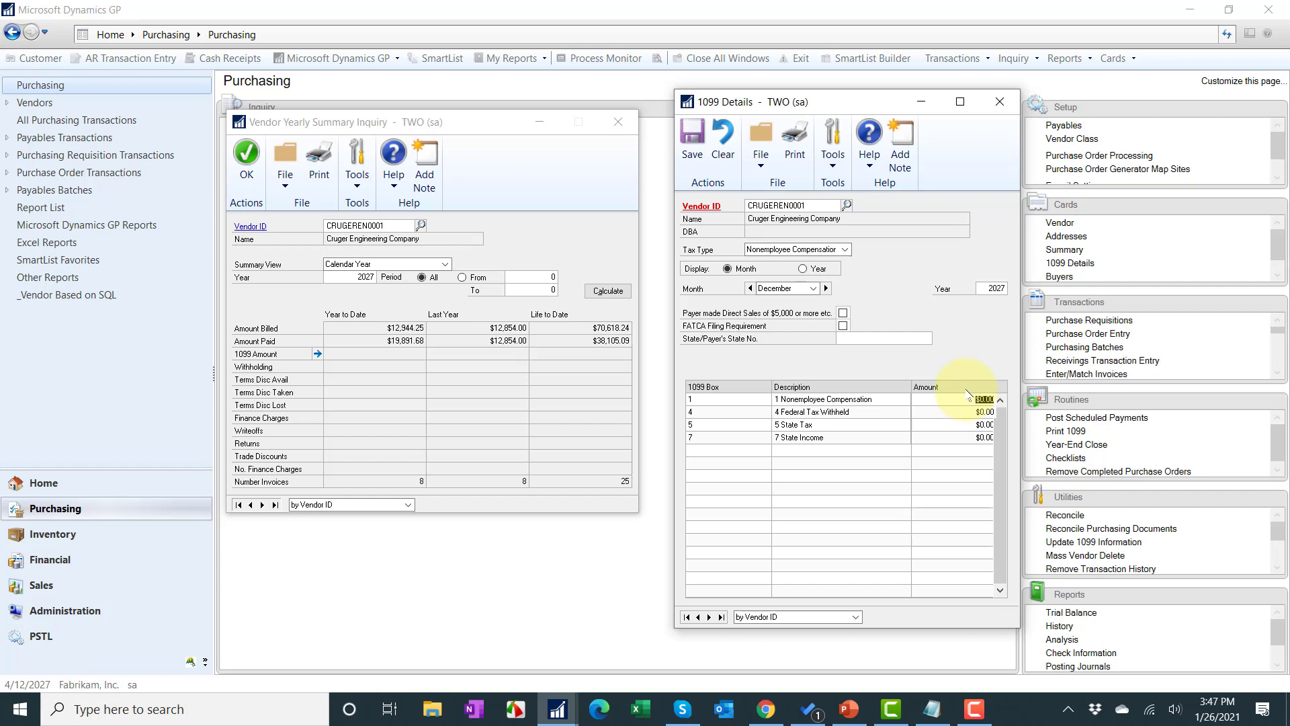
text(.01989170)
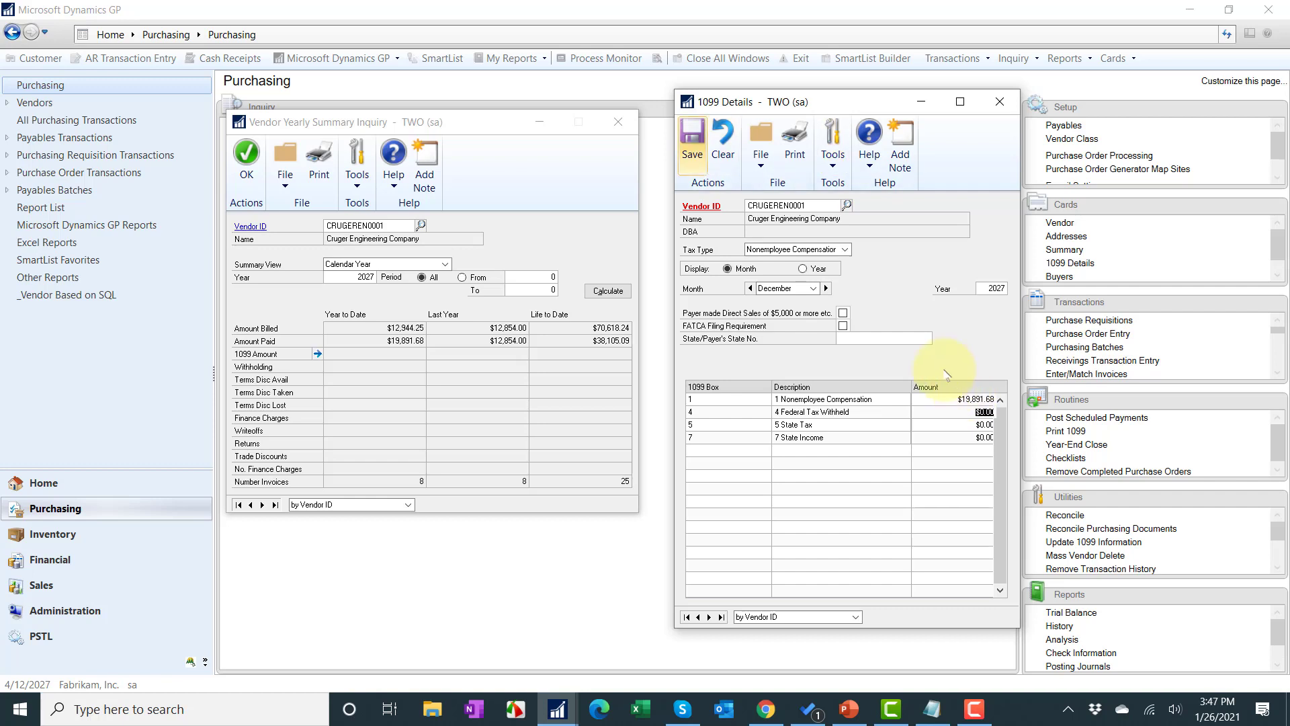
key(Tab)
click(693, 144)
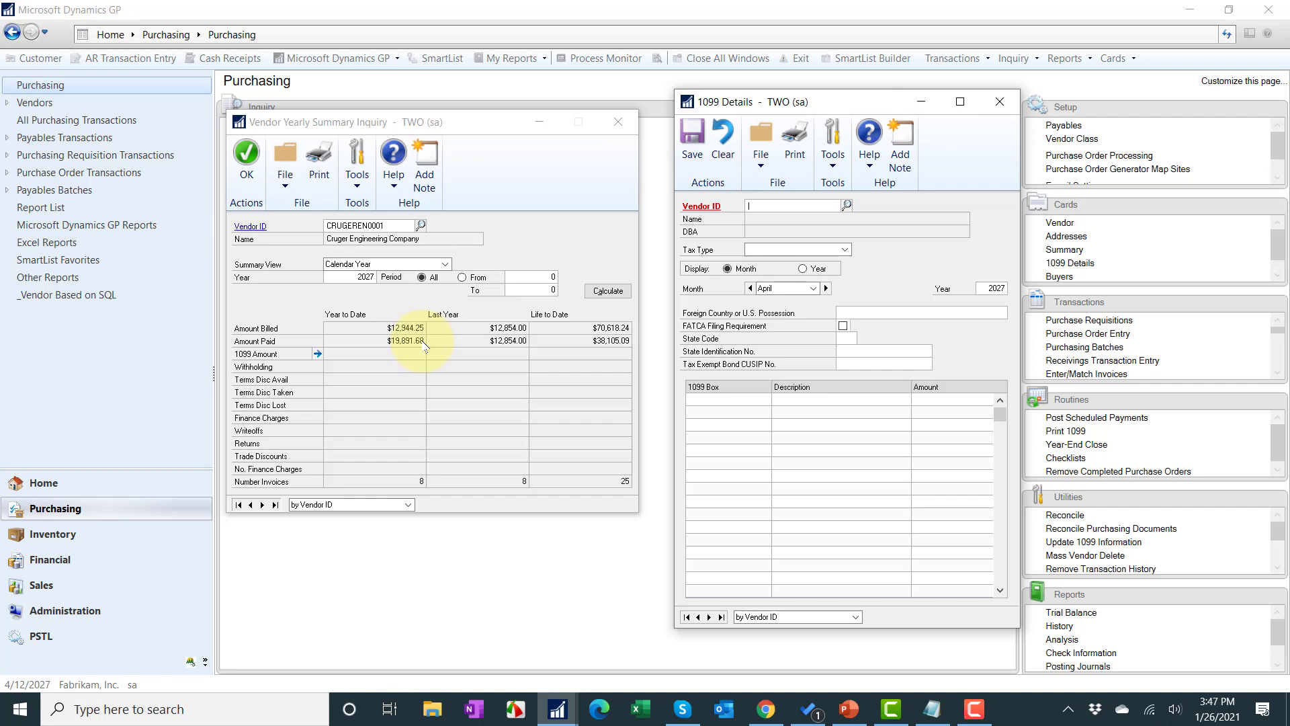
Step: Close Cruger's 1099 Details and Vendor Yearly Summary Inquiry windows
click(1001, 100)
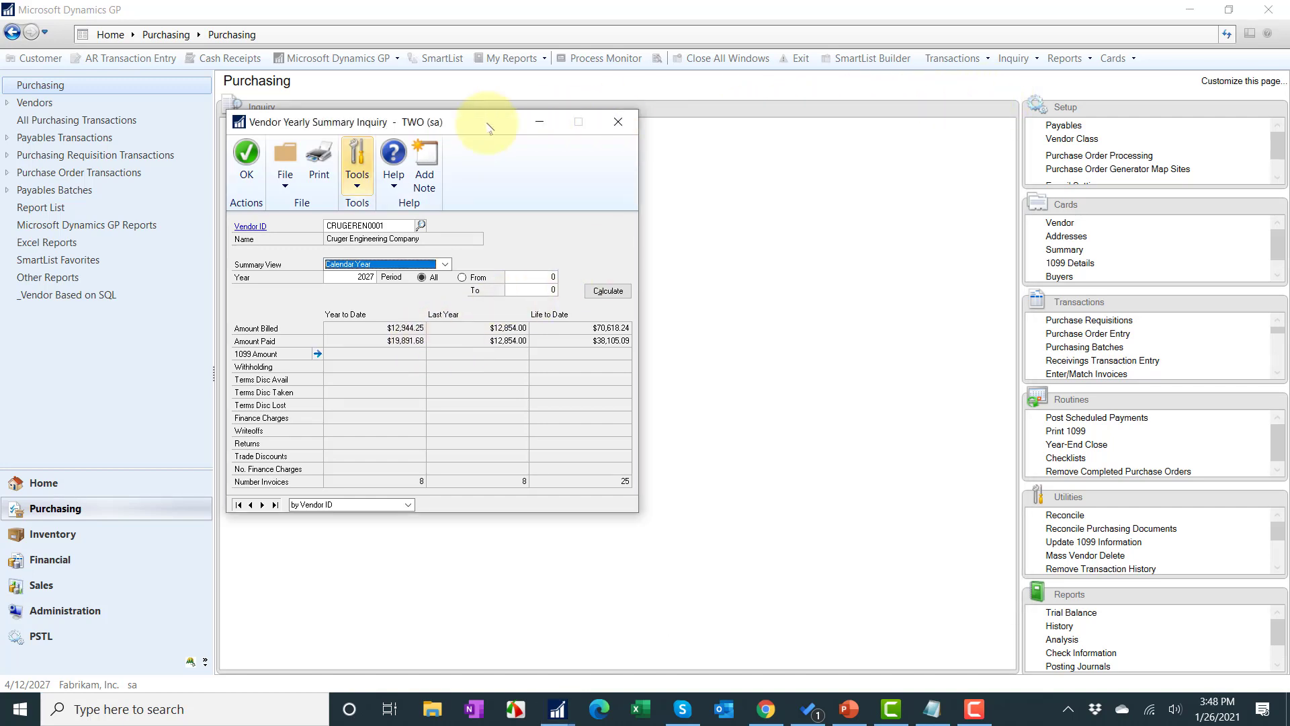
drag(488, 128, 762, 147)
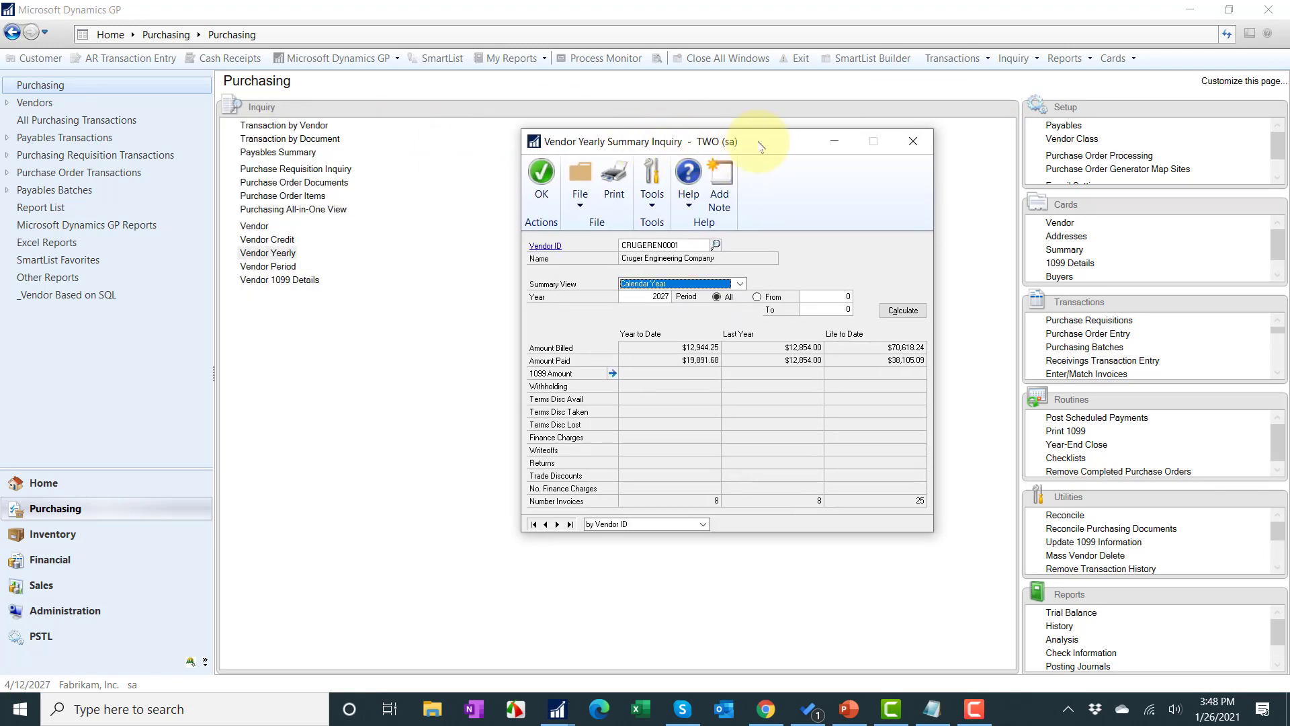
click(913, 141)
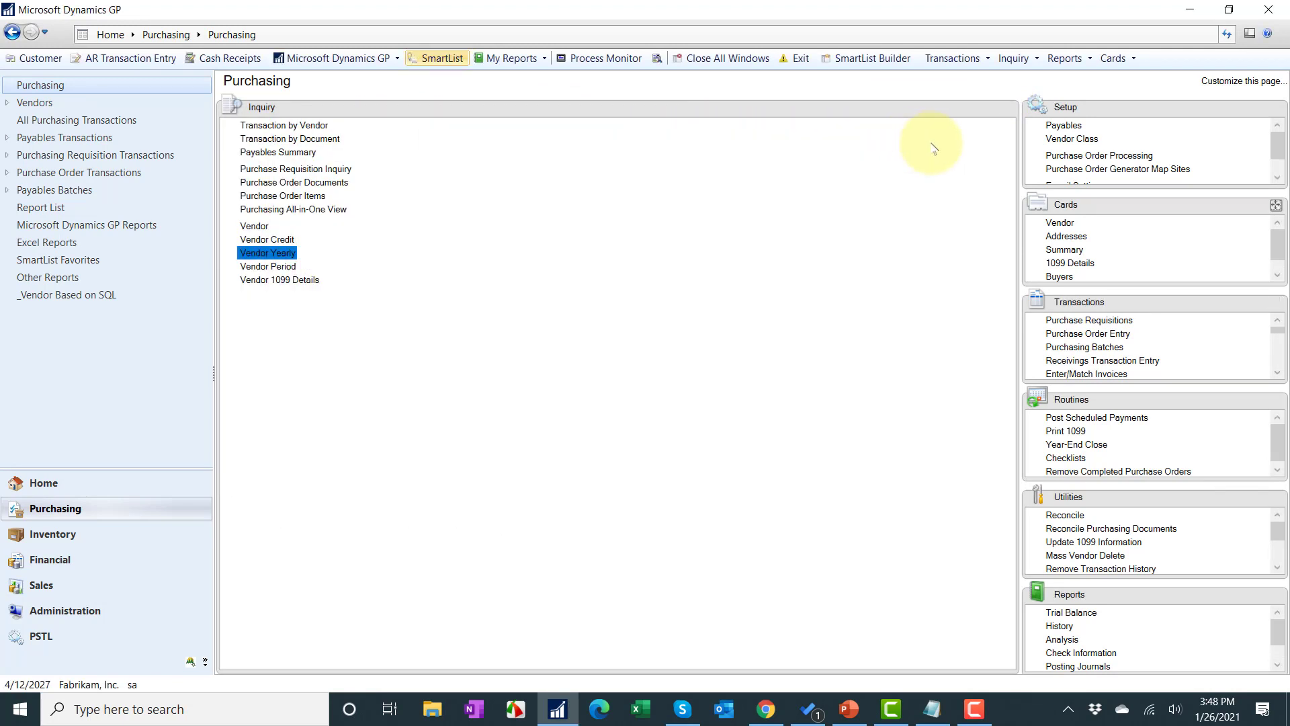
Step: Open Edit 1099 Transaction Information from the Transactions list
click(1276, 205)
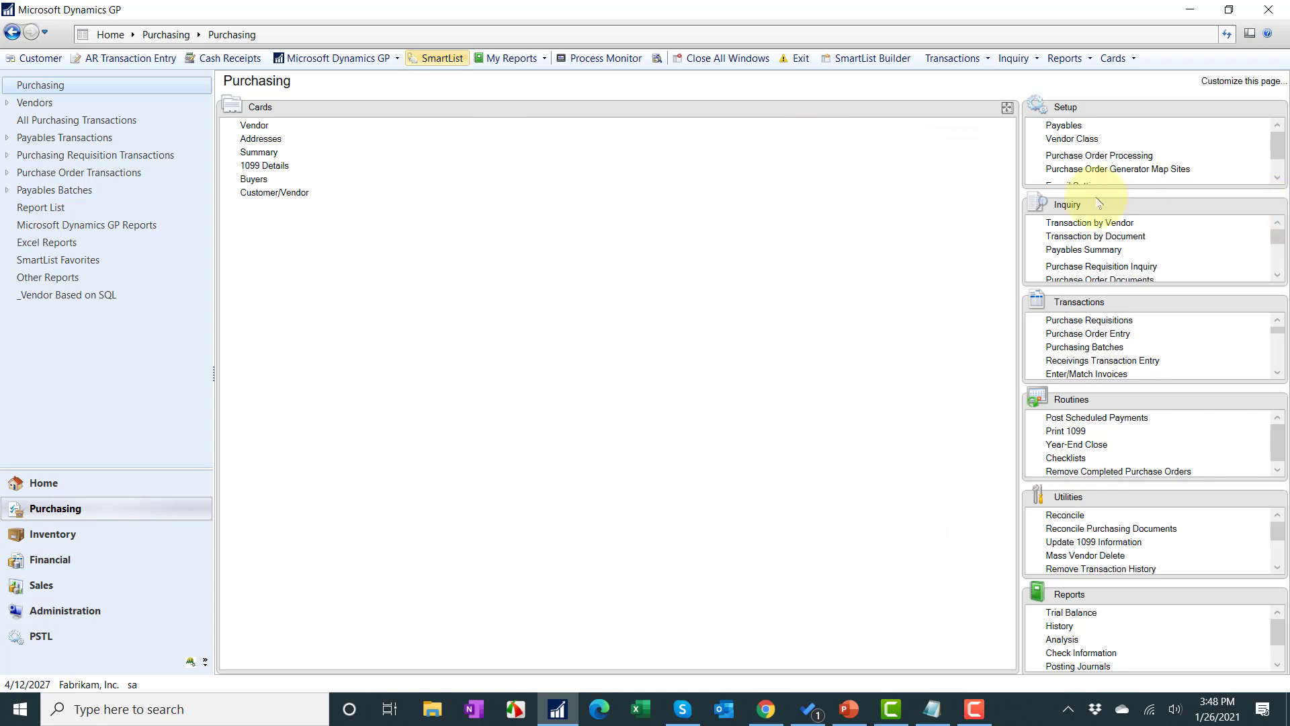
click(265, 165)
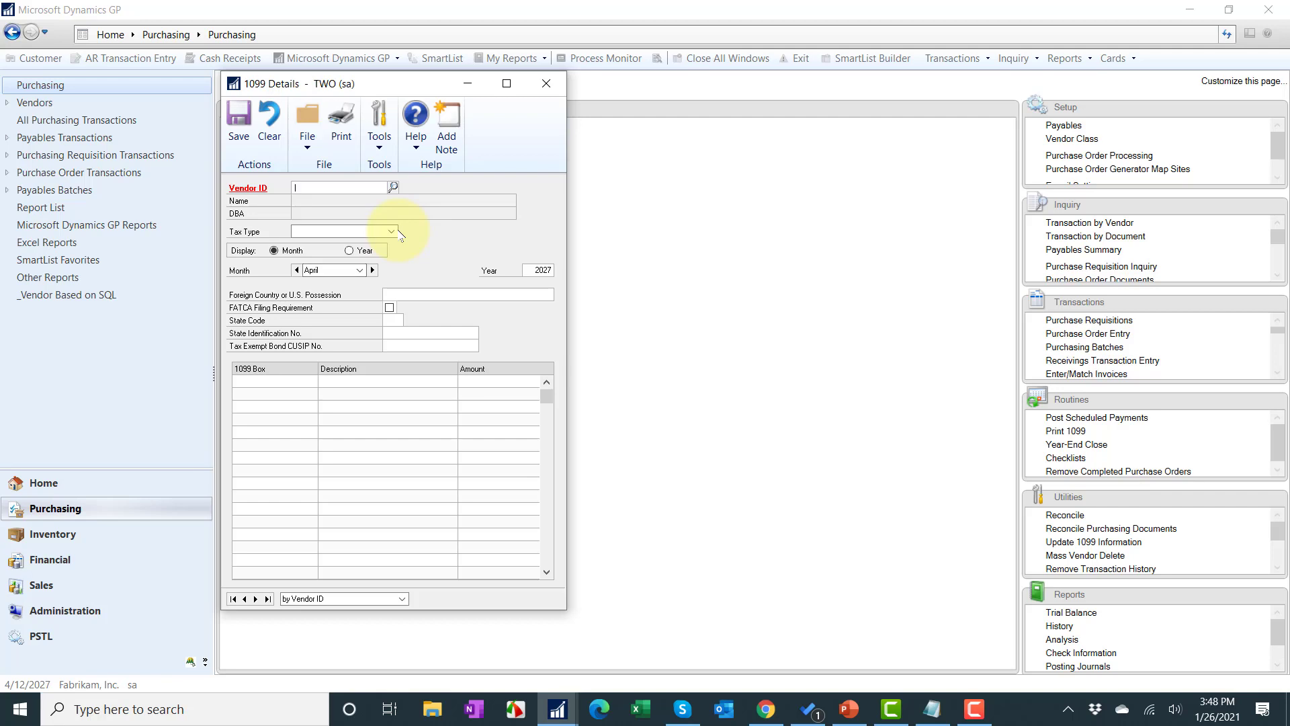
click(546, 84)
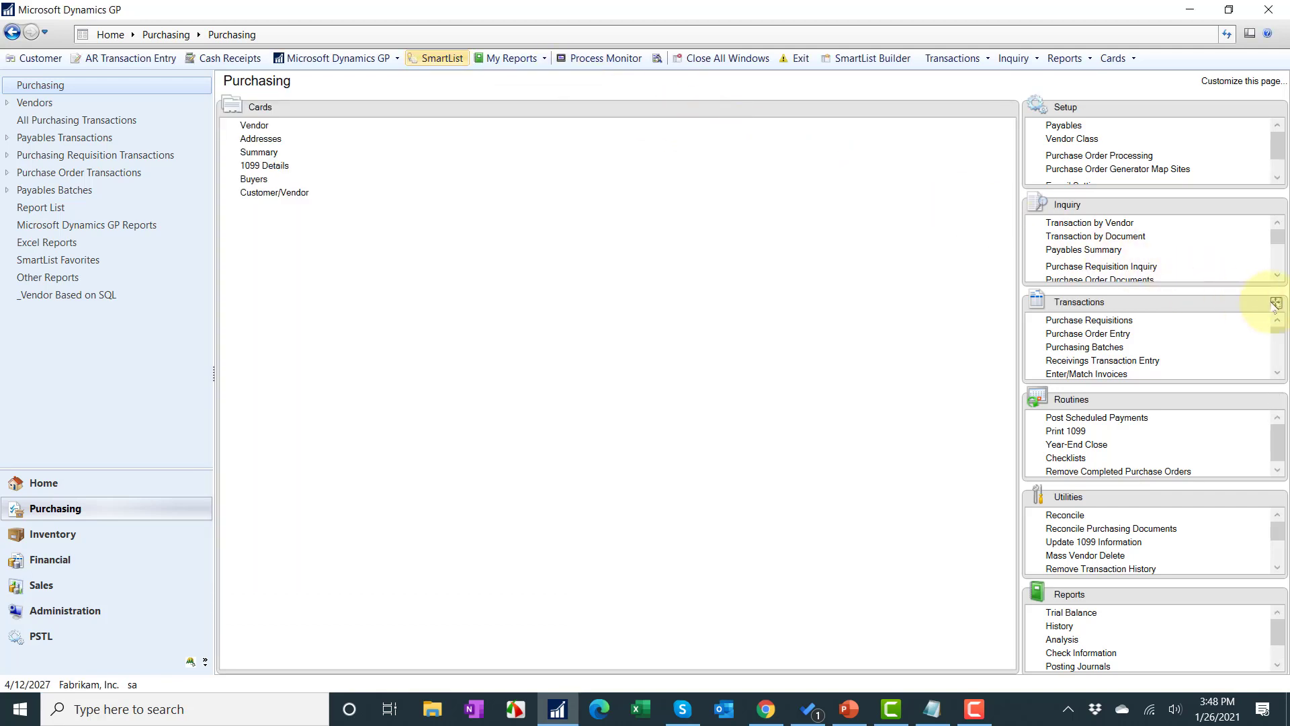
click(1277, 304)
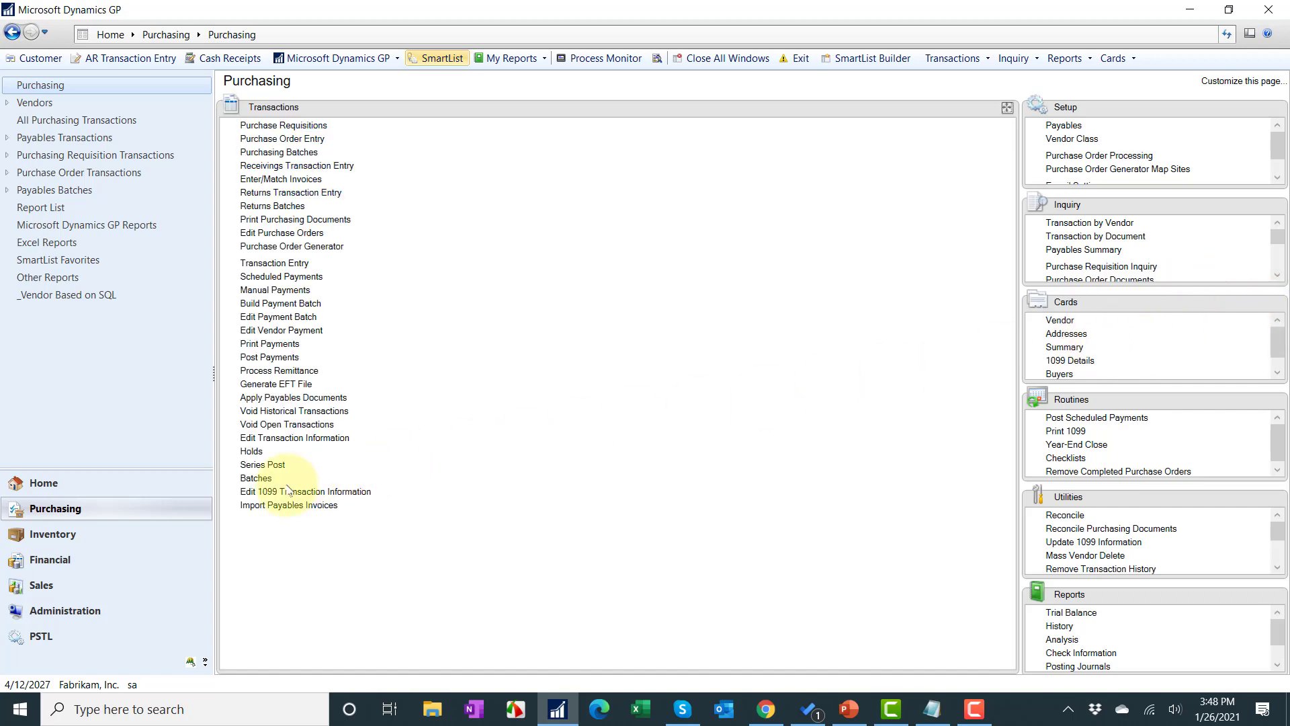
click(250, 494)
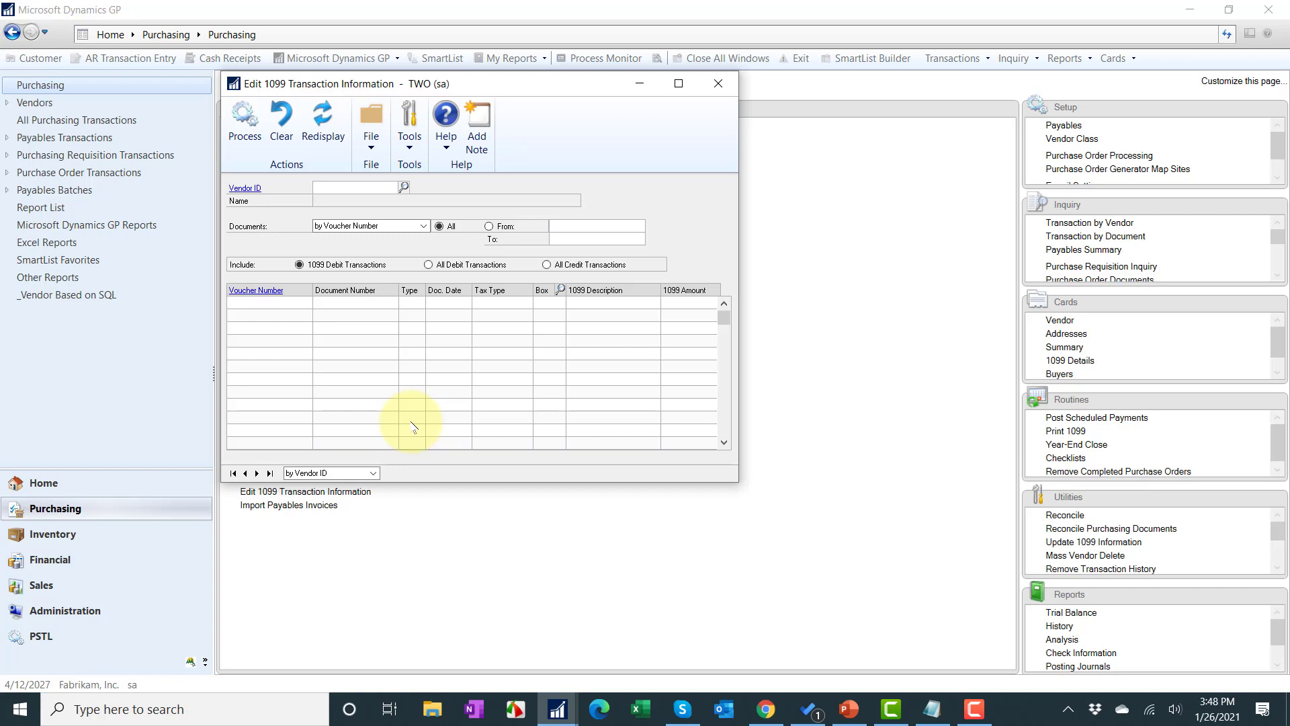
Step: Load all debit transactions for vendor Chicago Rent-All (CHI)
text(CHI)
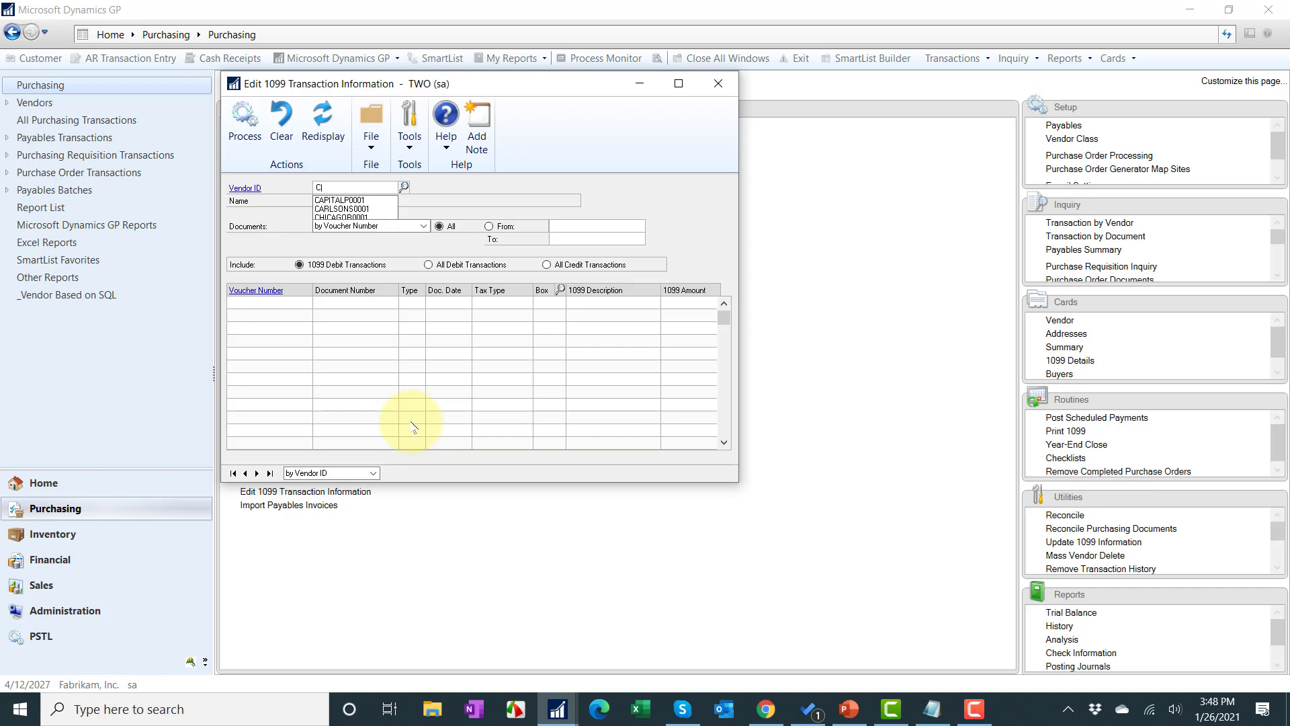
key(Tab)
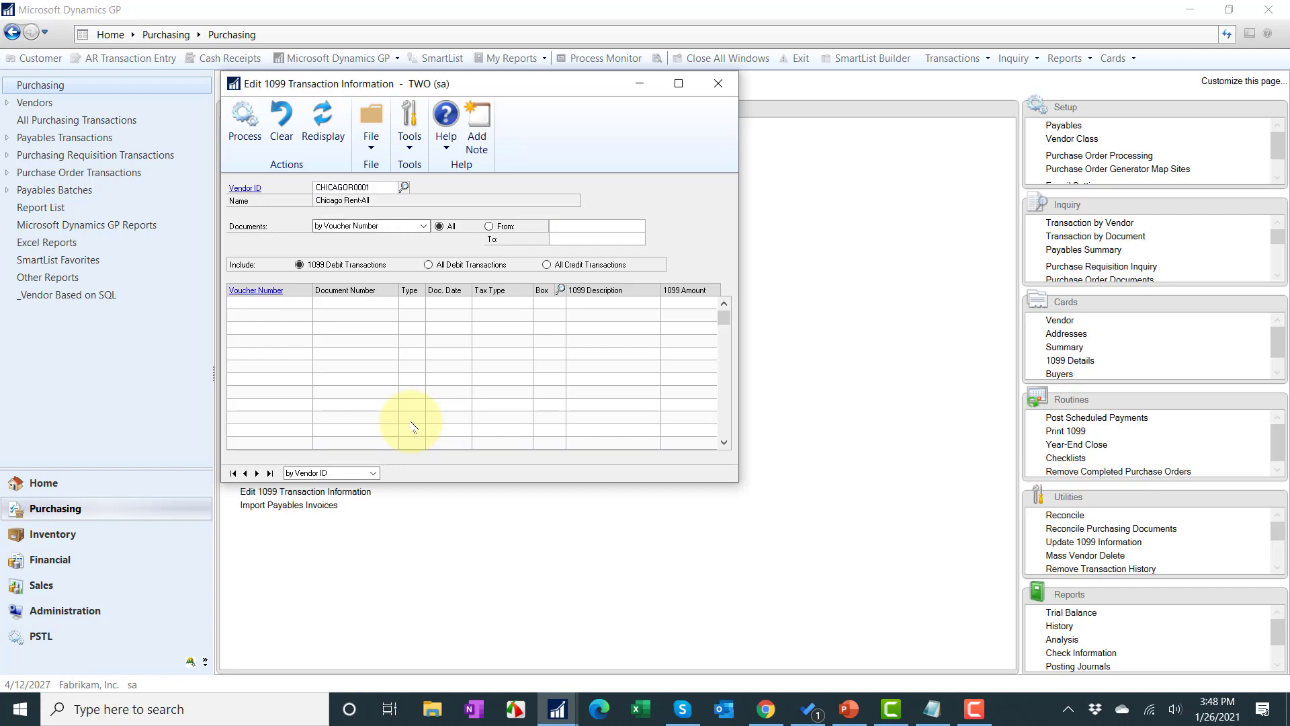
click(465, 266)
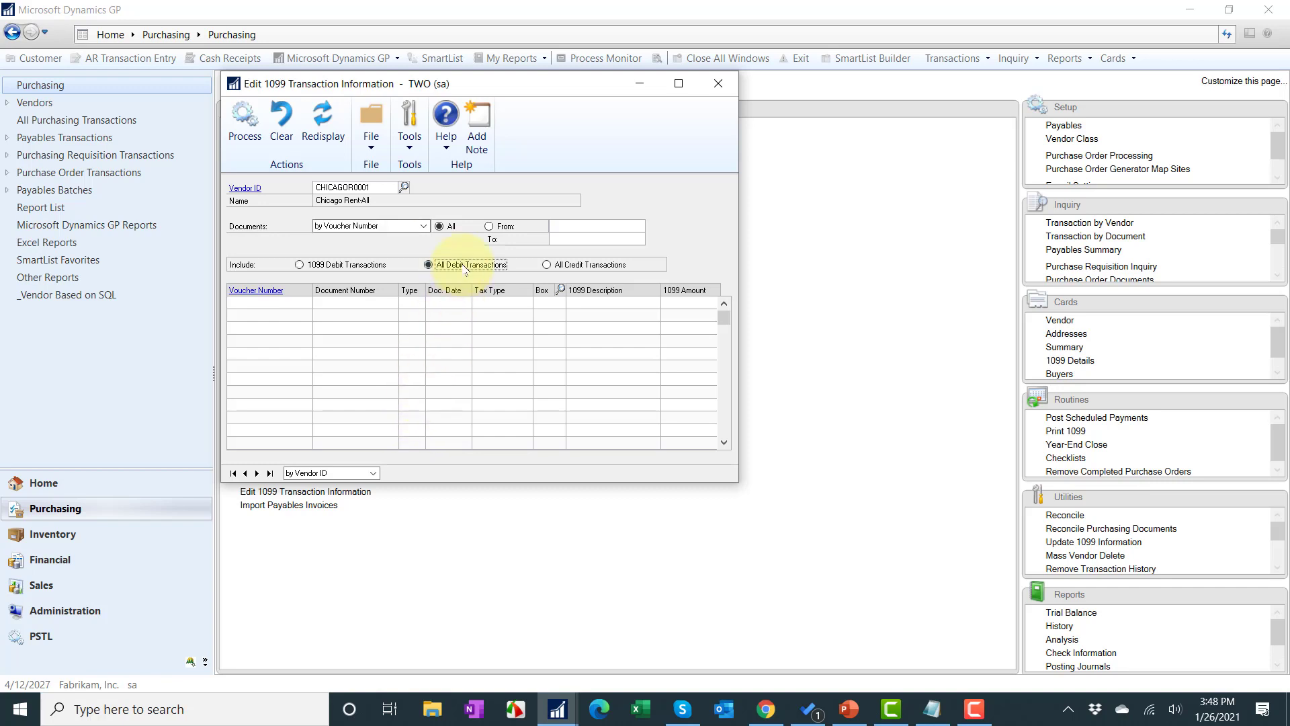
click(322, 119)
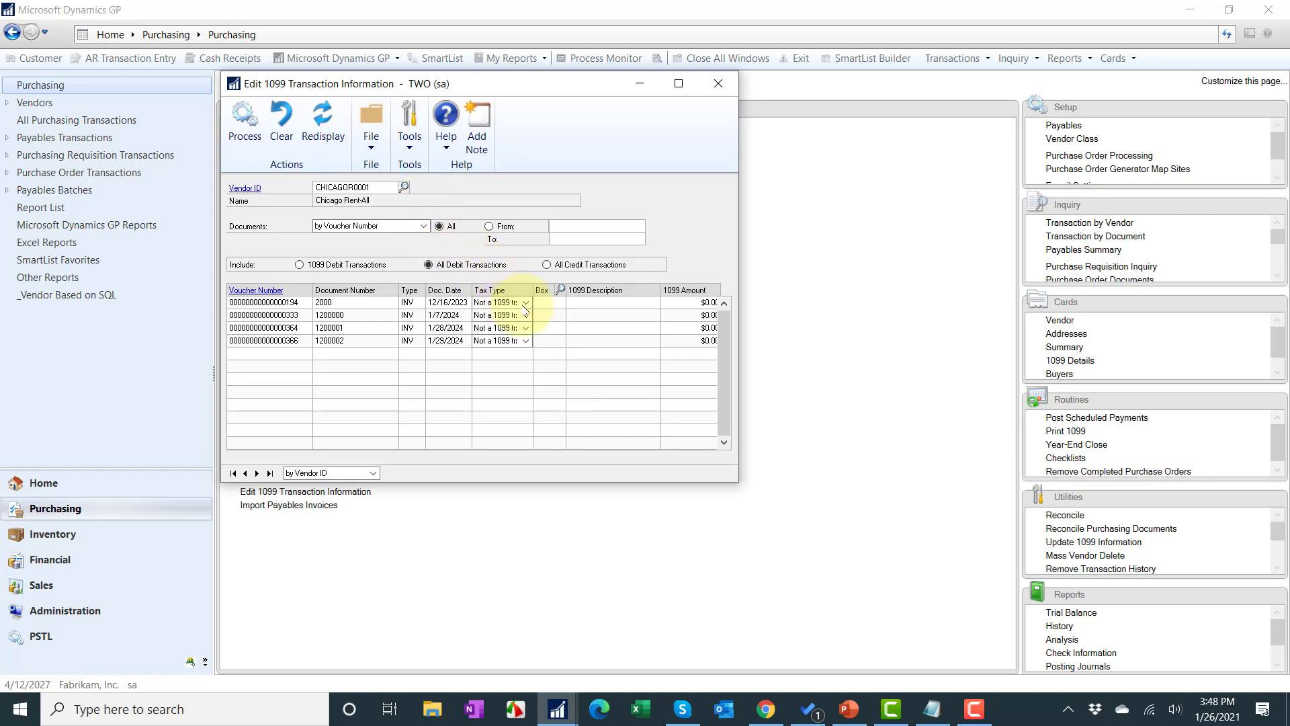
Step: Assign Dividend to document 1200000 and Nonemployee Compensation to the other three invoices
click(525, 303)
click(514, 342)
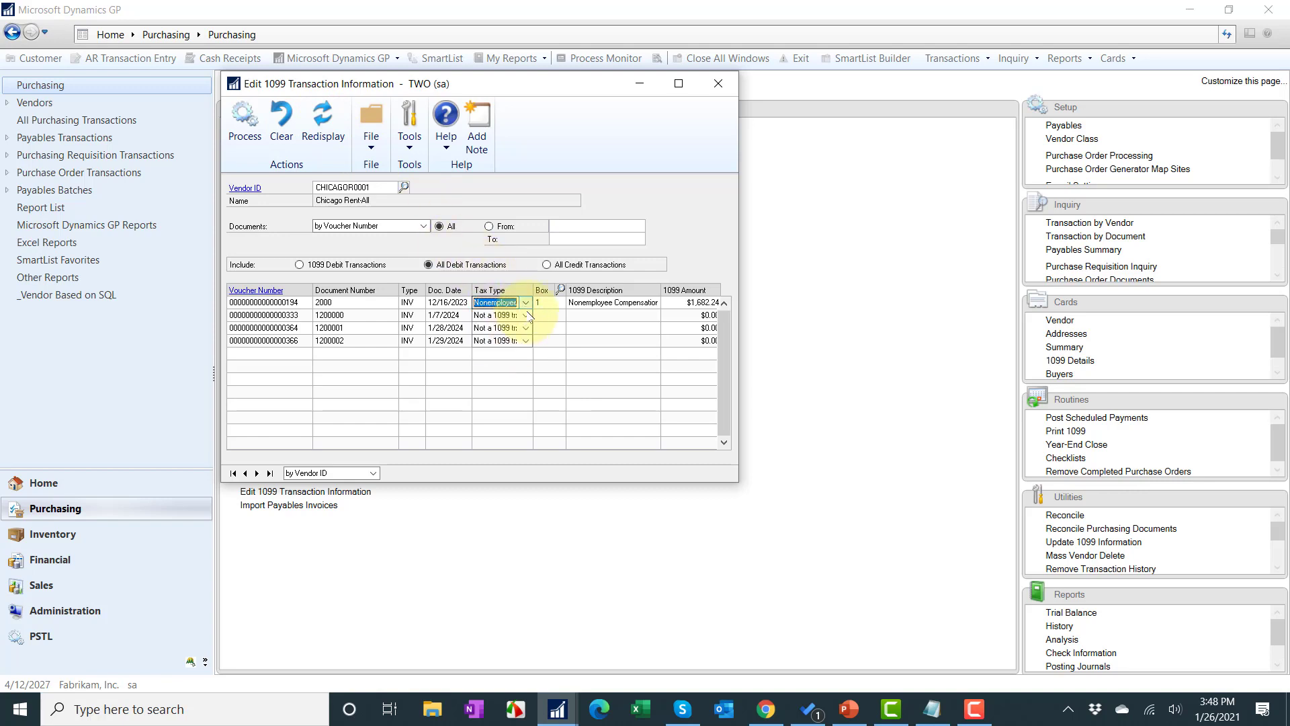
click(525, 314)
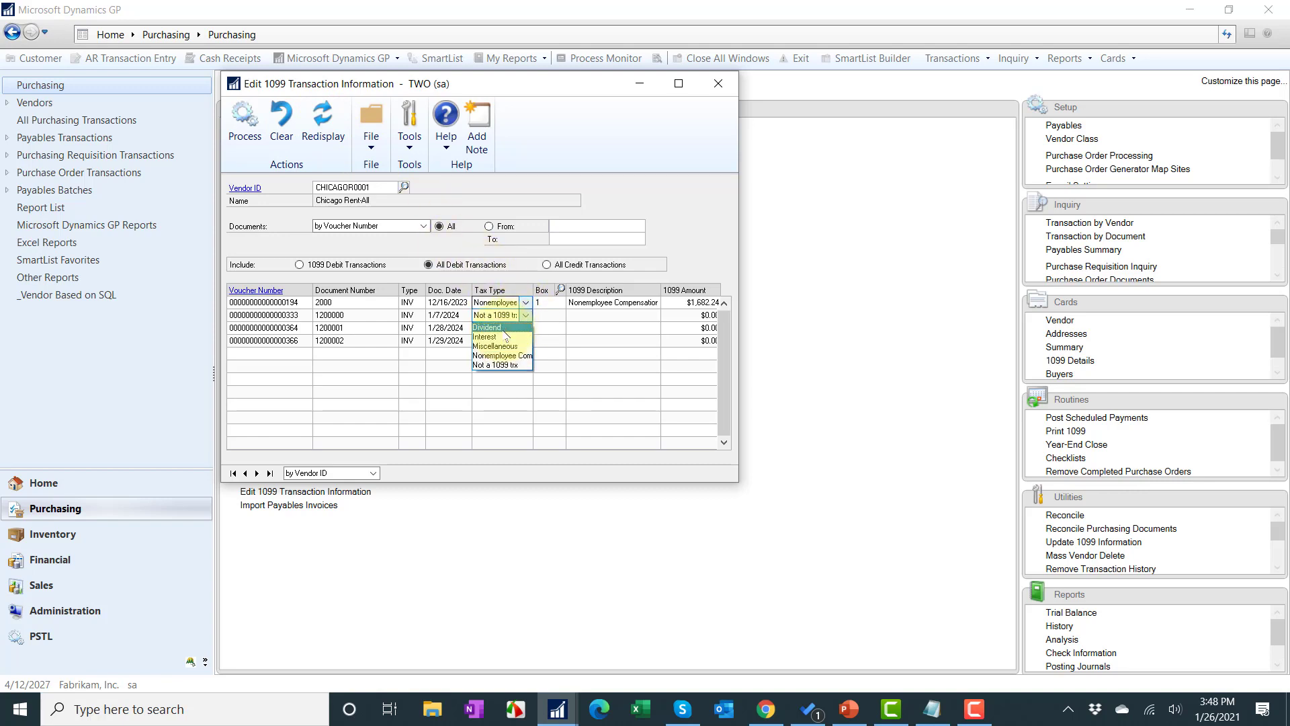
click(505, 327)
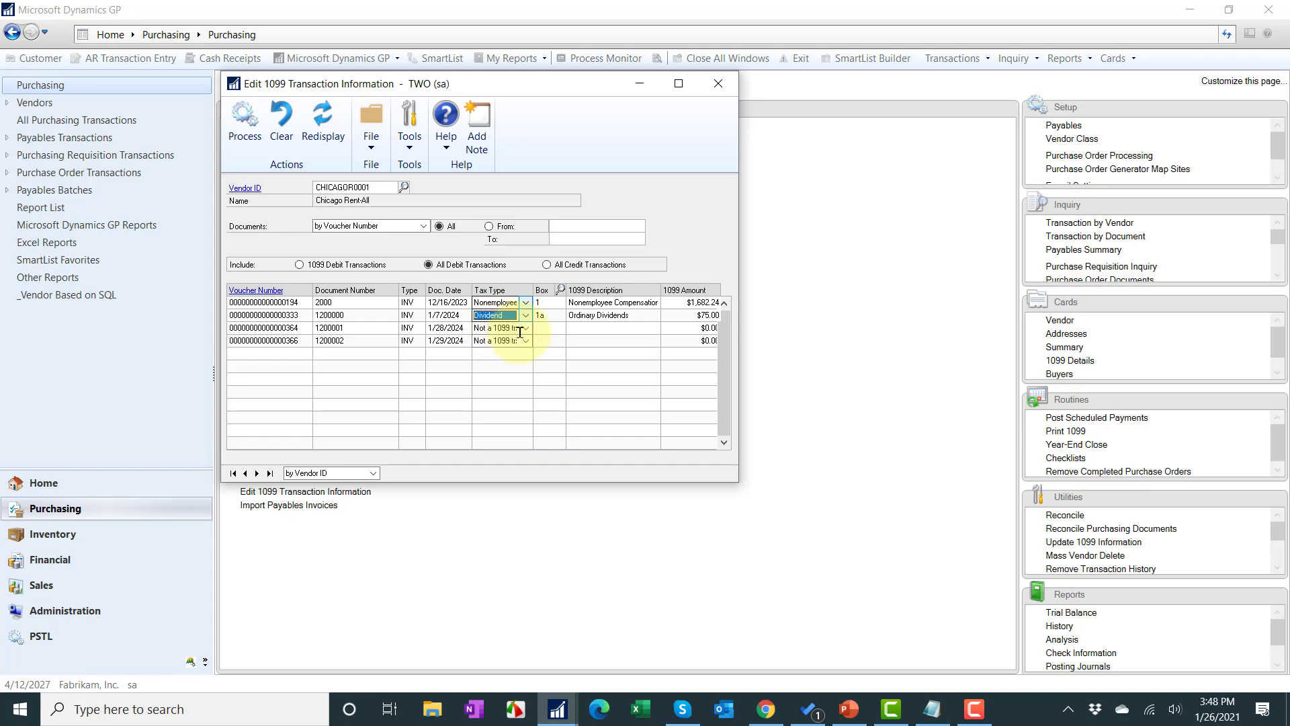
click(525, 328)
click(496, 368)
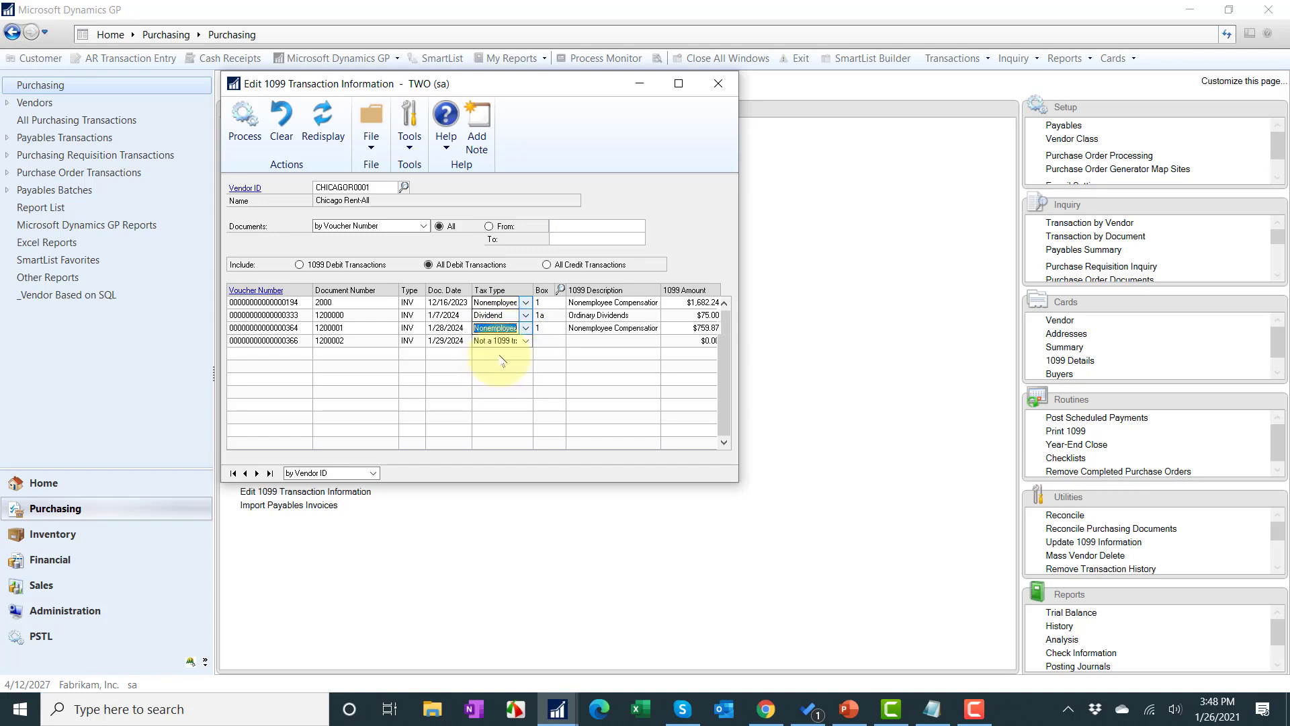
click(500, 341)
click(500, 381)
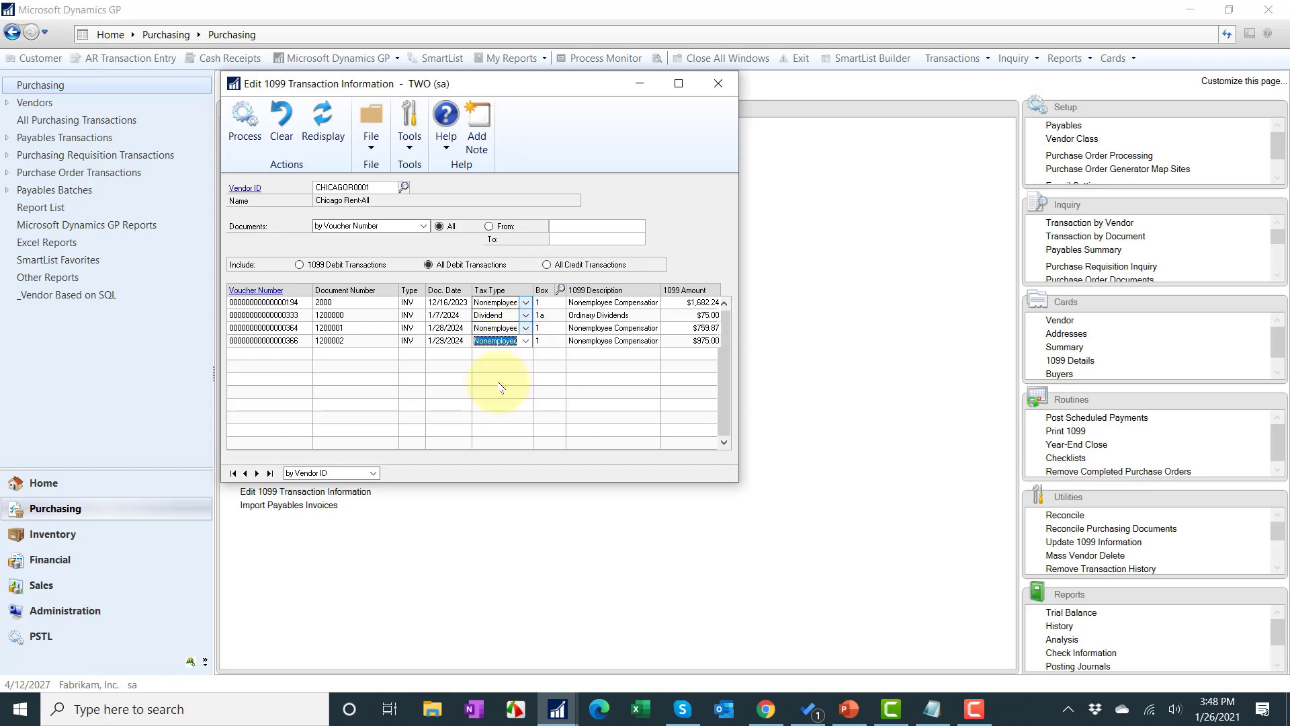
click(685, 314)
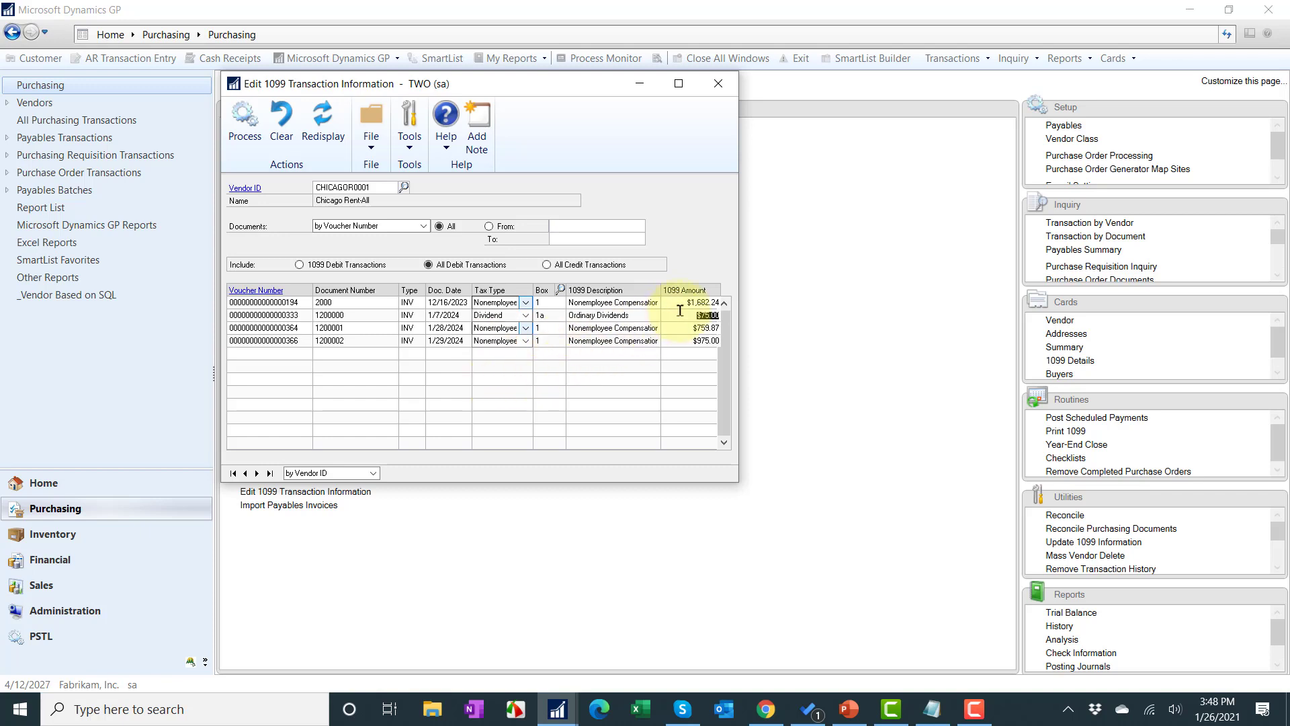
click(682, 303)
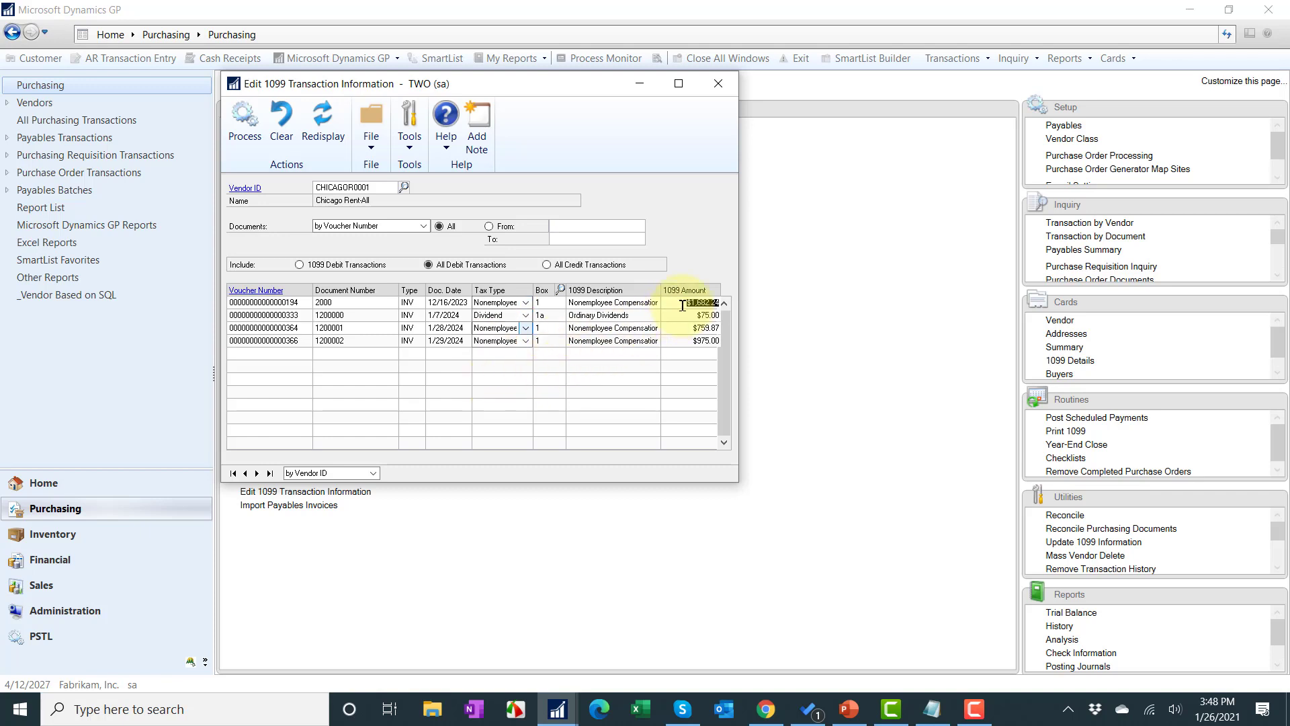